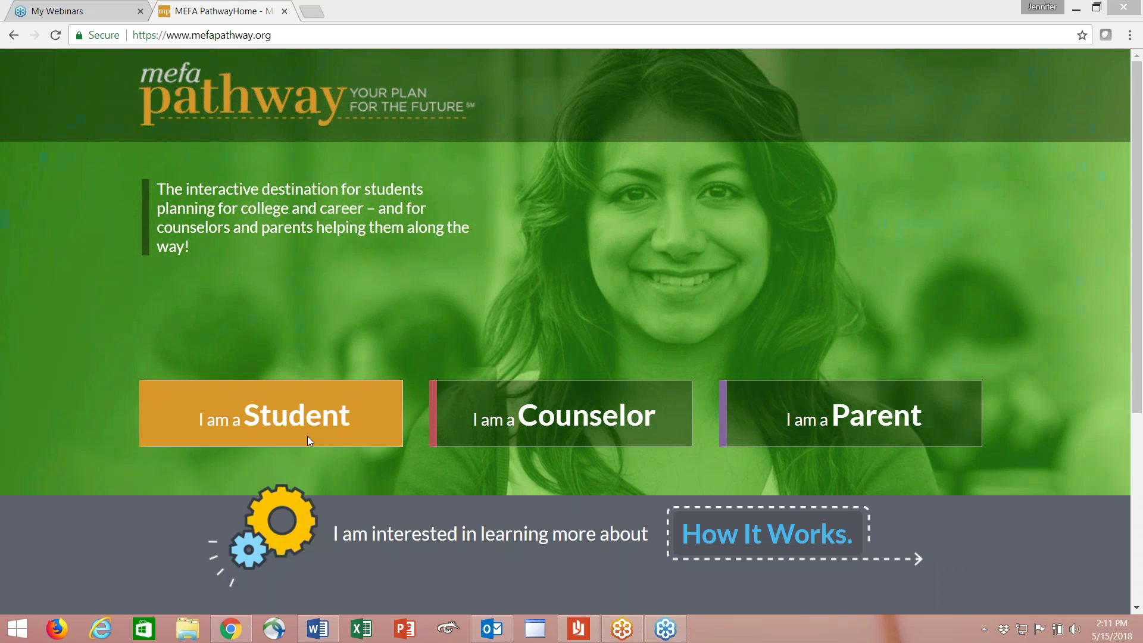
# Enter the site as a student and open the registration form for first-time users
pyautogui.click(305, 431)
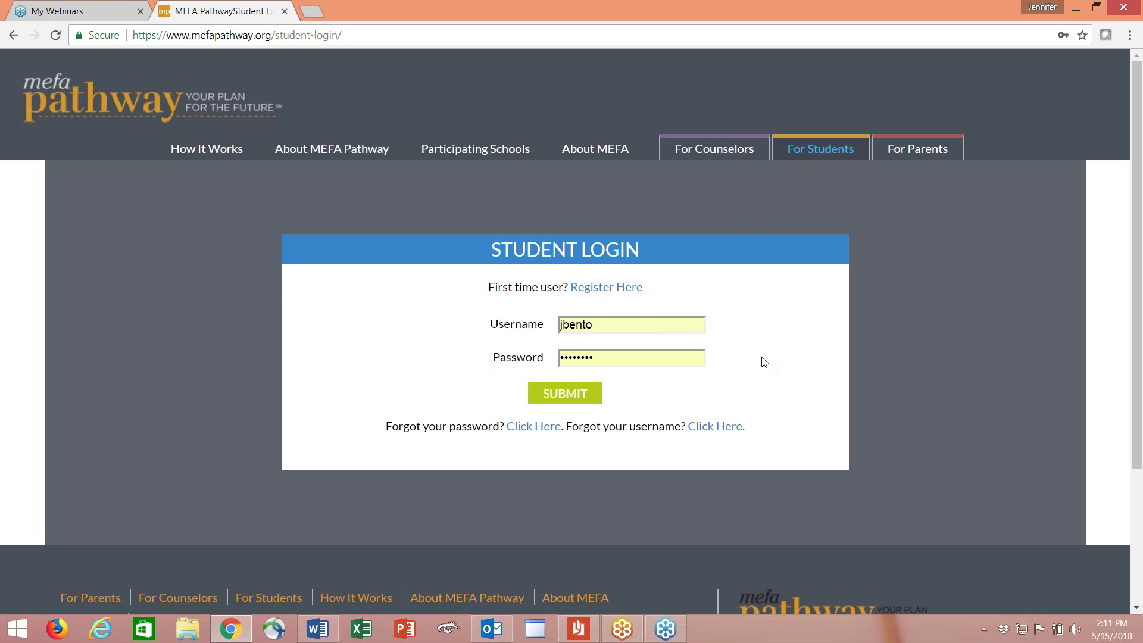
pyautogui.click(603, 290)
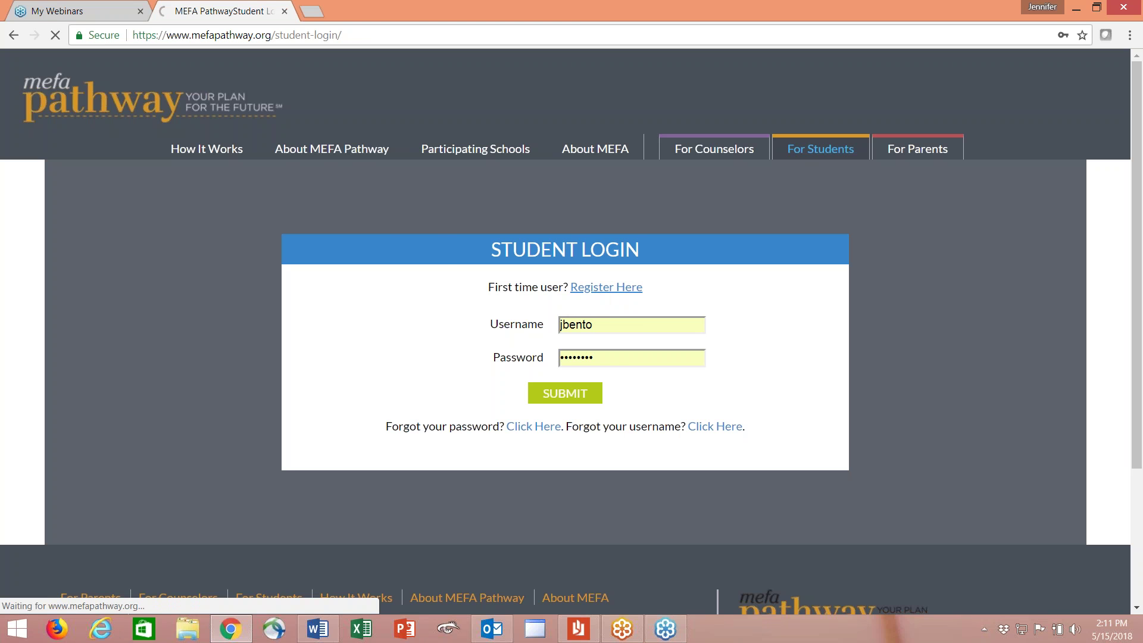
pyautogui.scroll(-3, 844, 392)
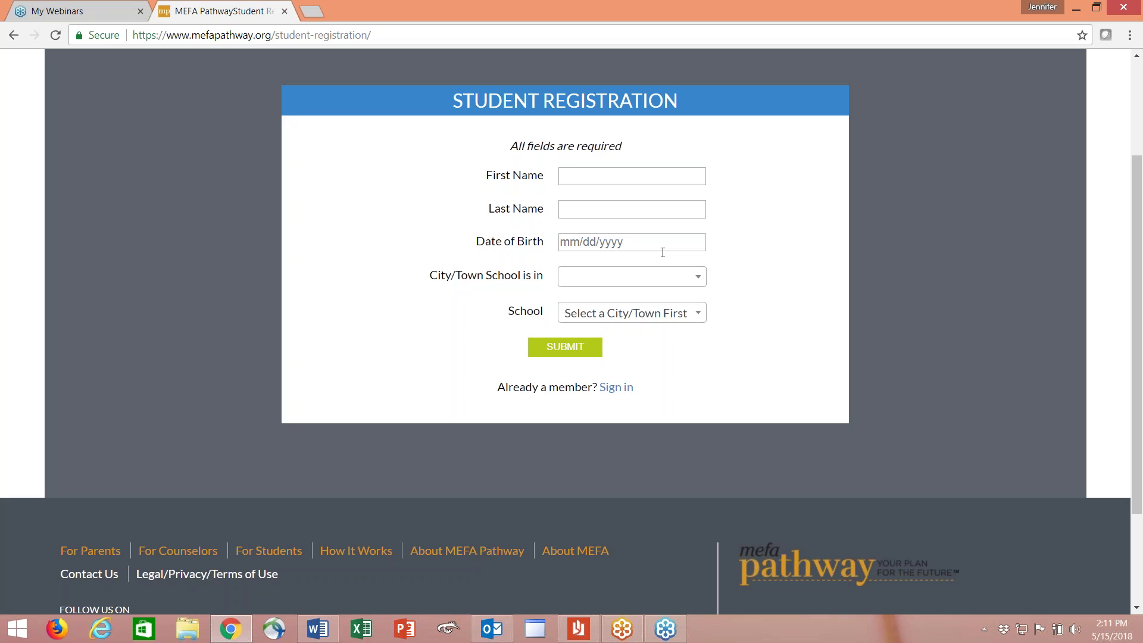
# Choose North Chelmsford as the school's city or town and Chelmsford High as the school in the registration form
pyautogui.click(658, 282)
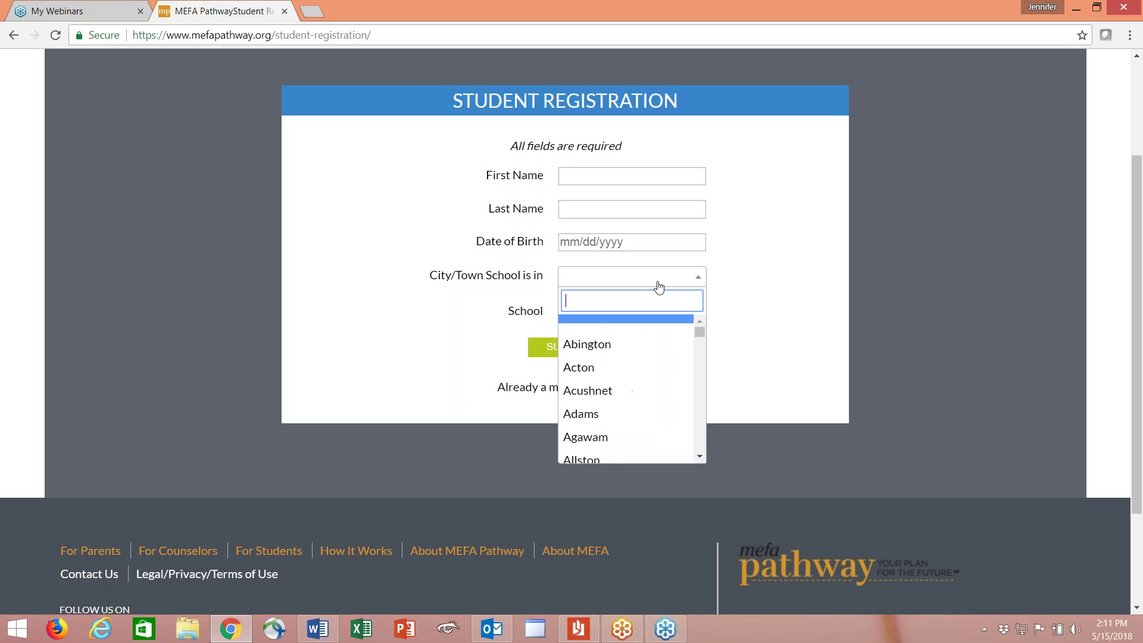
pyautogui.write('chelm')
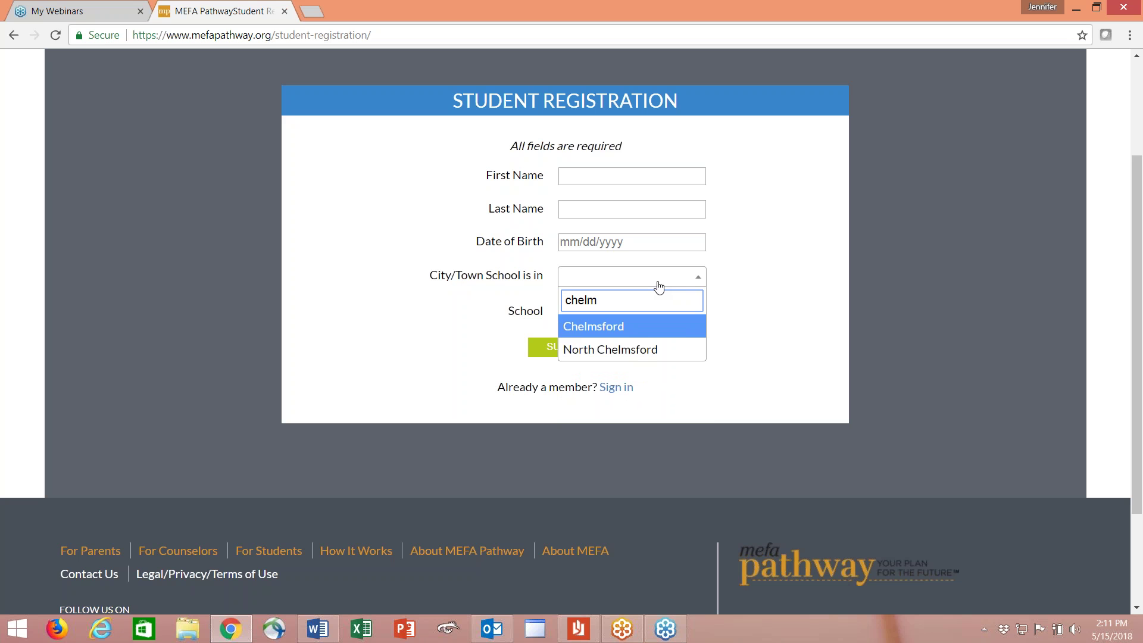
pyautogui.click(631, 349)
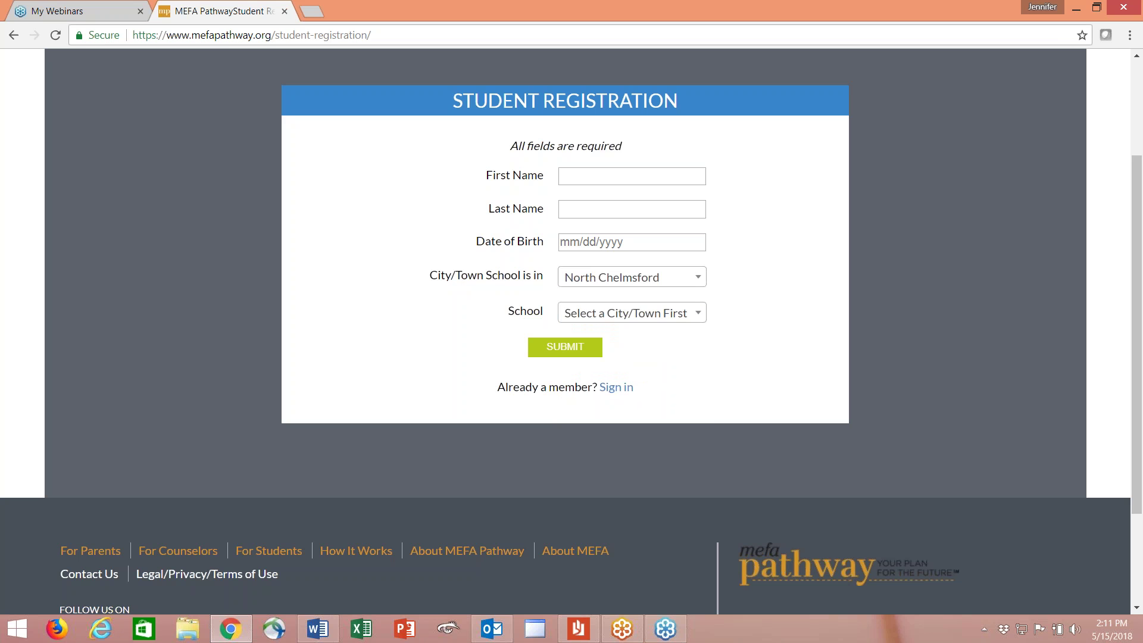
pyautogui.click(631, 321)
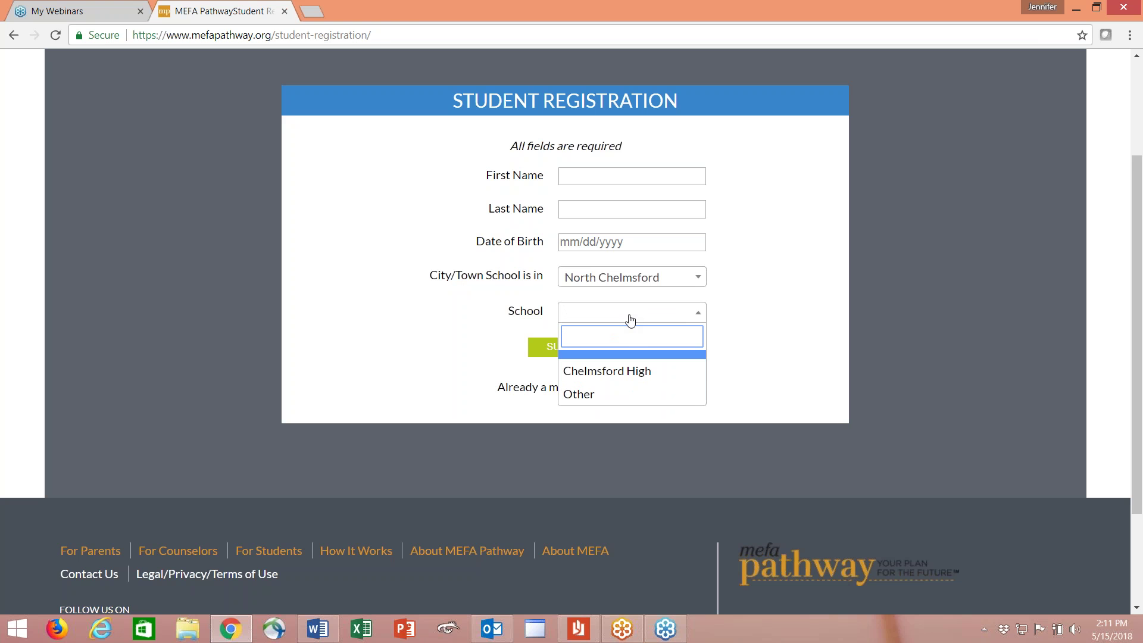
pyautogui.click(641, 379)
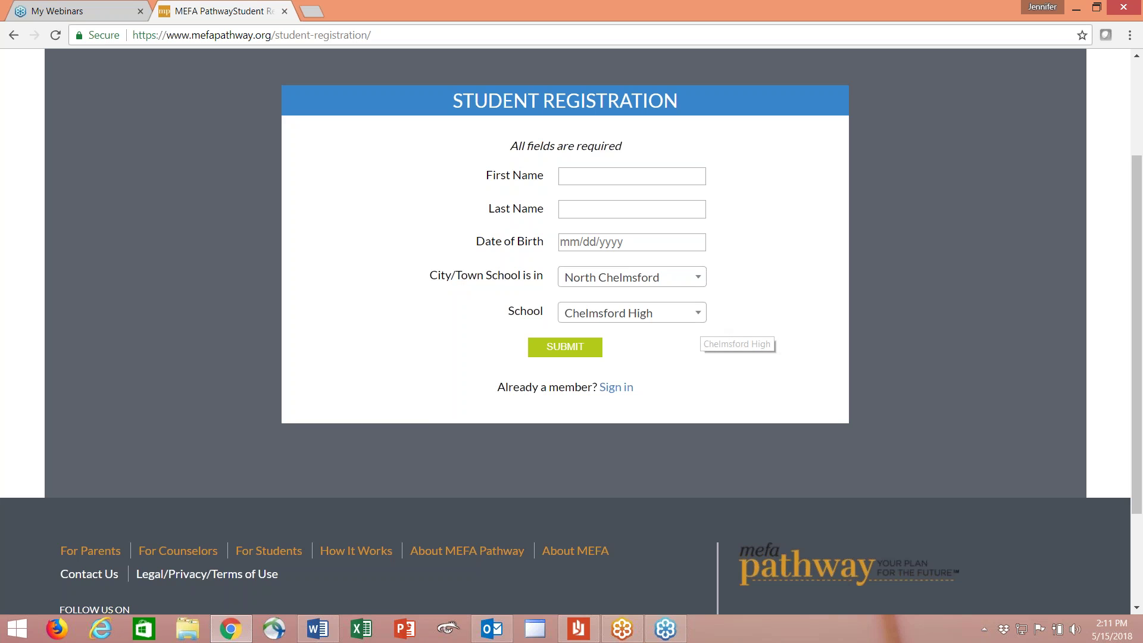
pyautogui.click(691, 319)
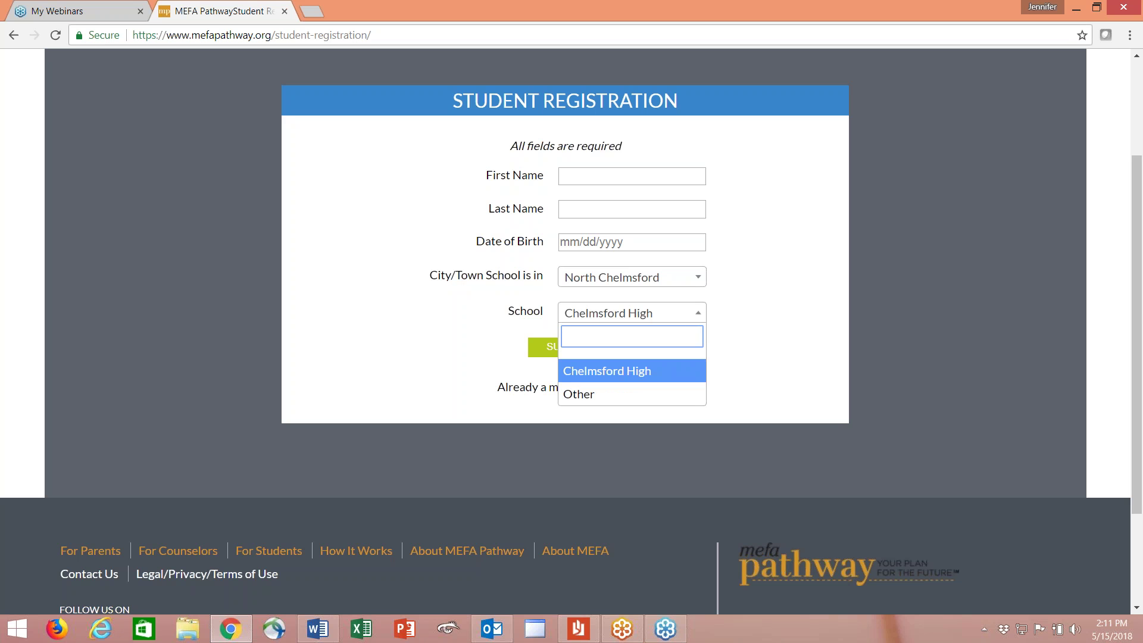
pyautogui.click(750, 310)
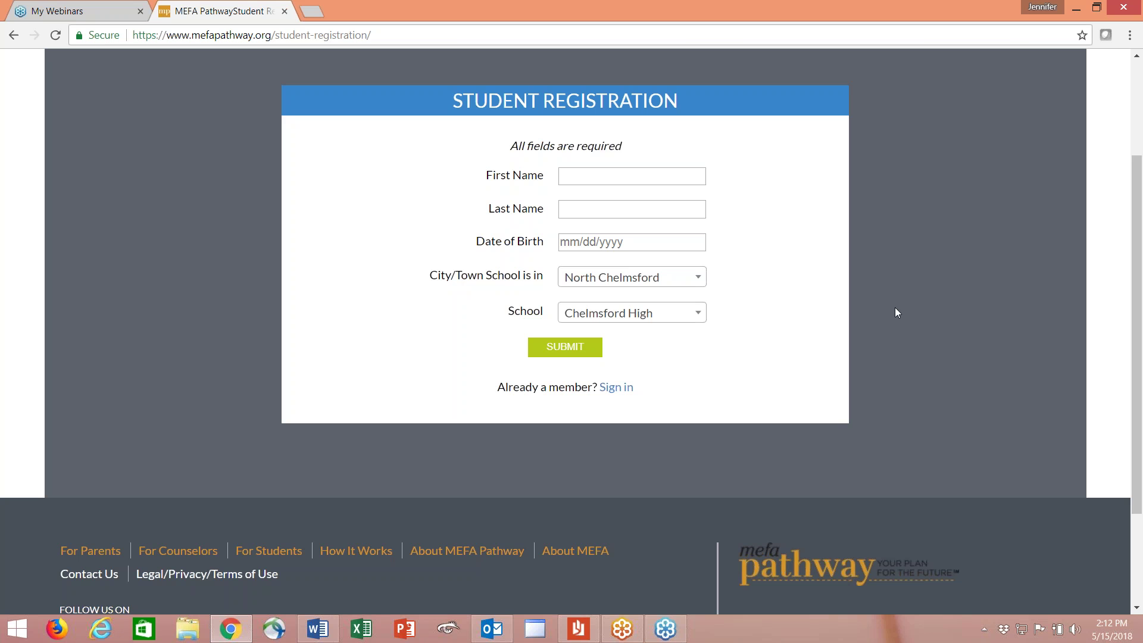
# Leave the registration form for the existing-member sign-in and log in with the prefilled student credentials
pyautogui.scroll(2, 898, 311)
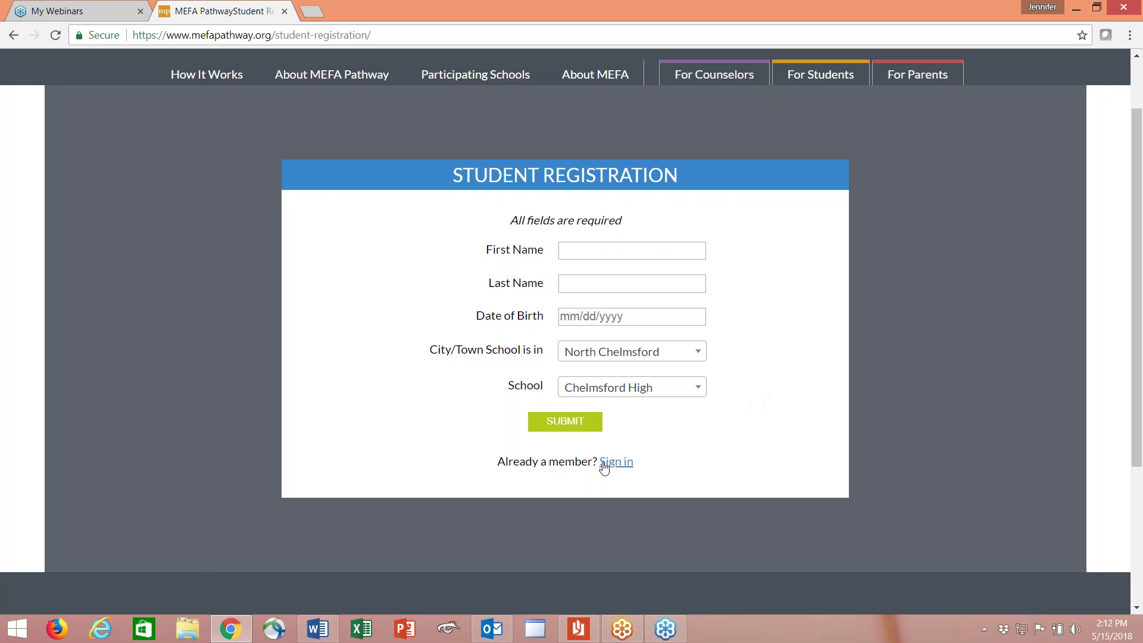
pyautogui.click(604, 464)
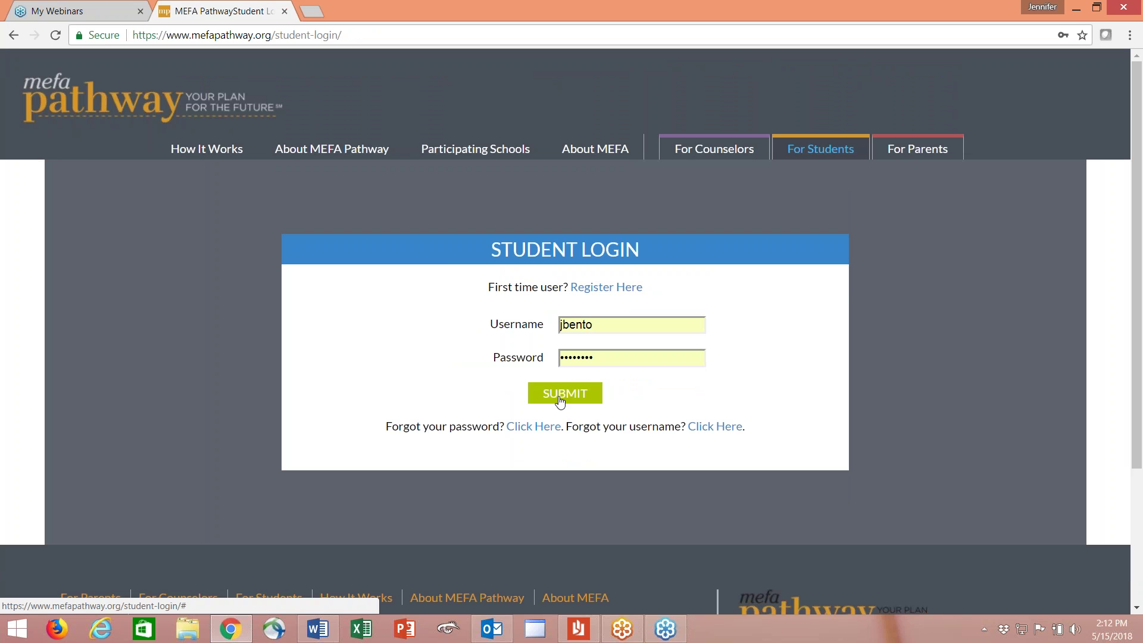
pyautogui.click(560, 396)
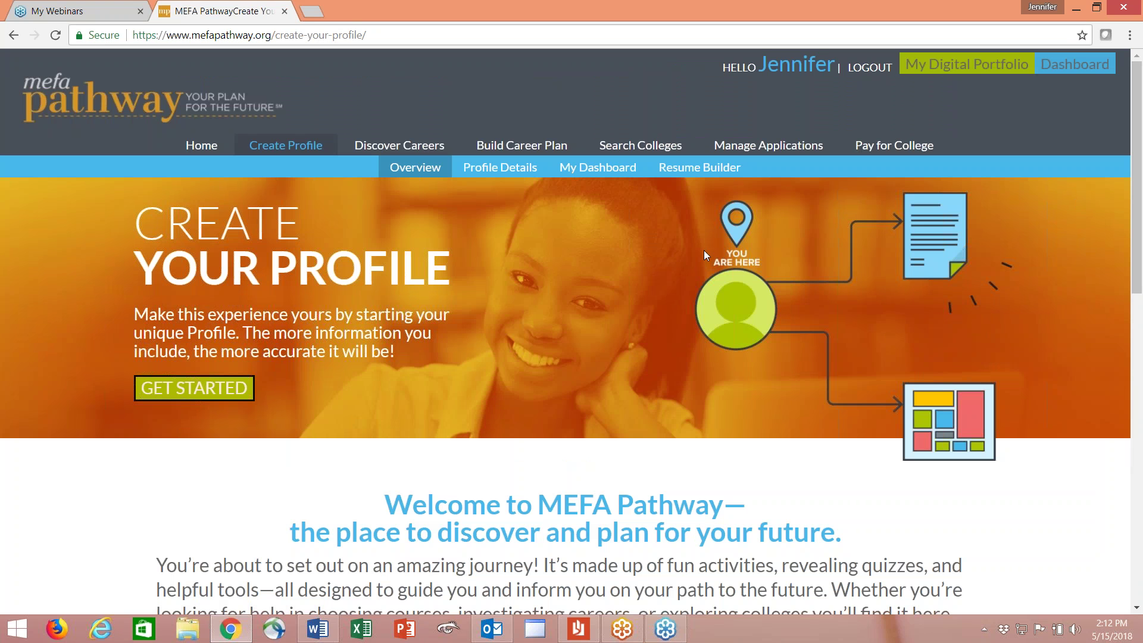
# Look over the Search Colleges overview and open the College Search tool
pyautogui.click(625, 151)
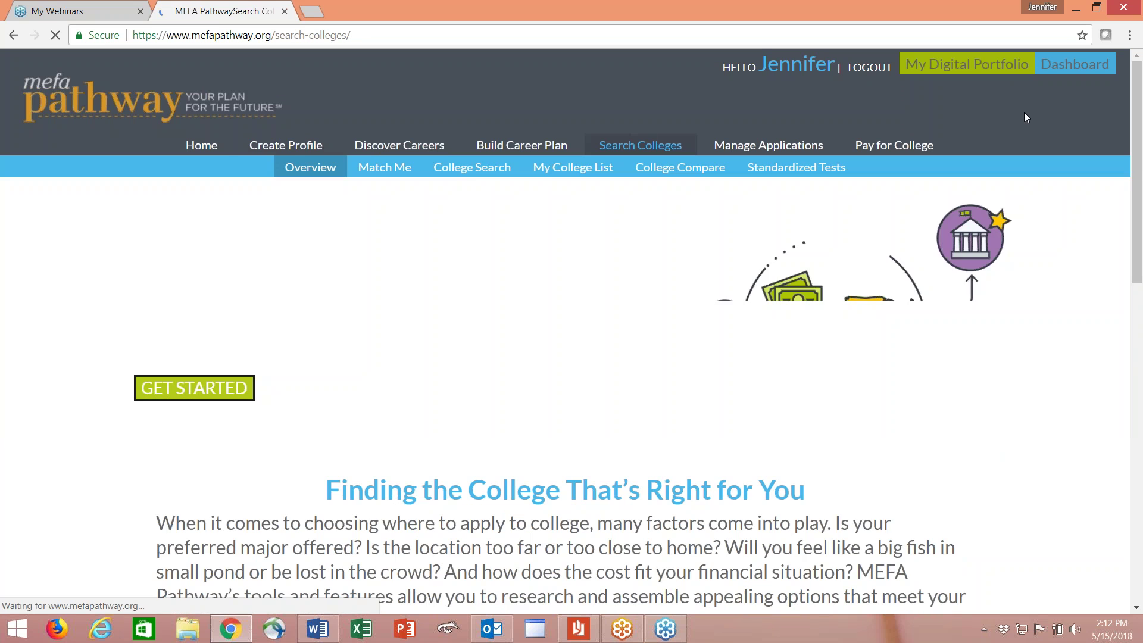
pyautogui.scroll(-3, 1063, 157)
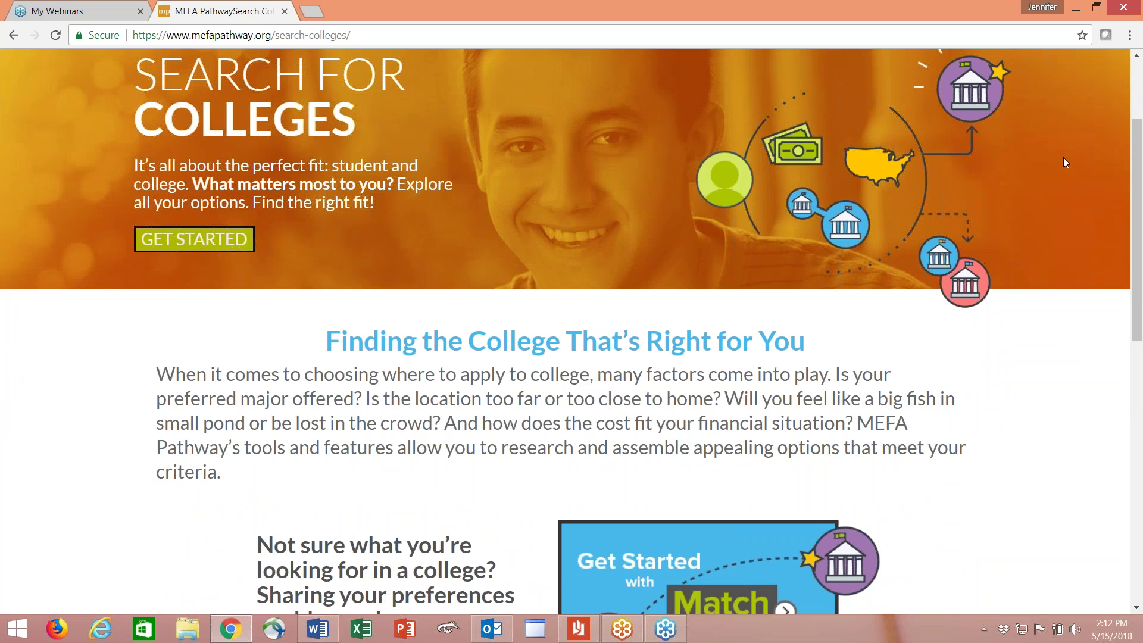
pyautogui.scroll(2, 1074, 155)
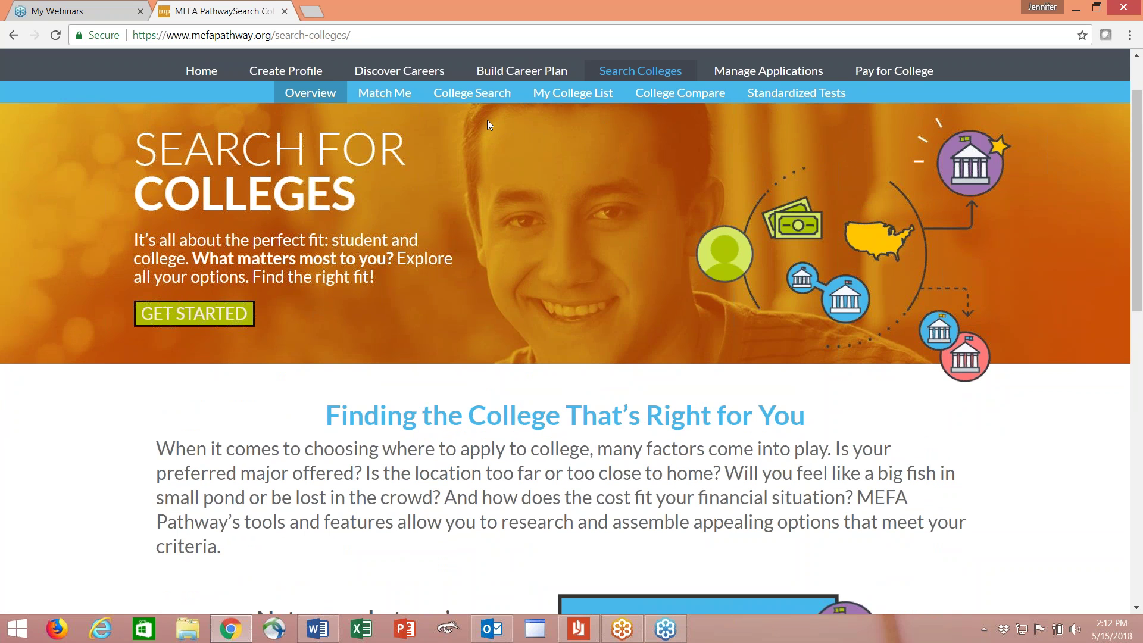
pyautogui.click(472, 93)
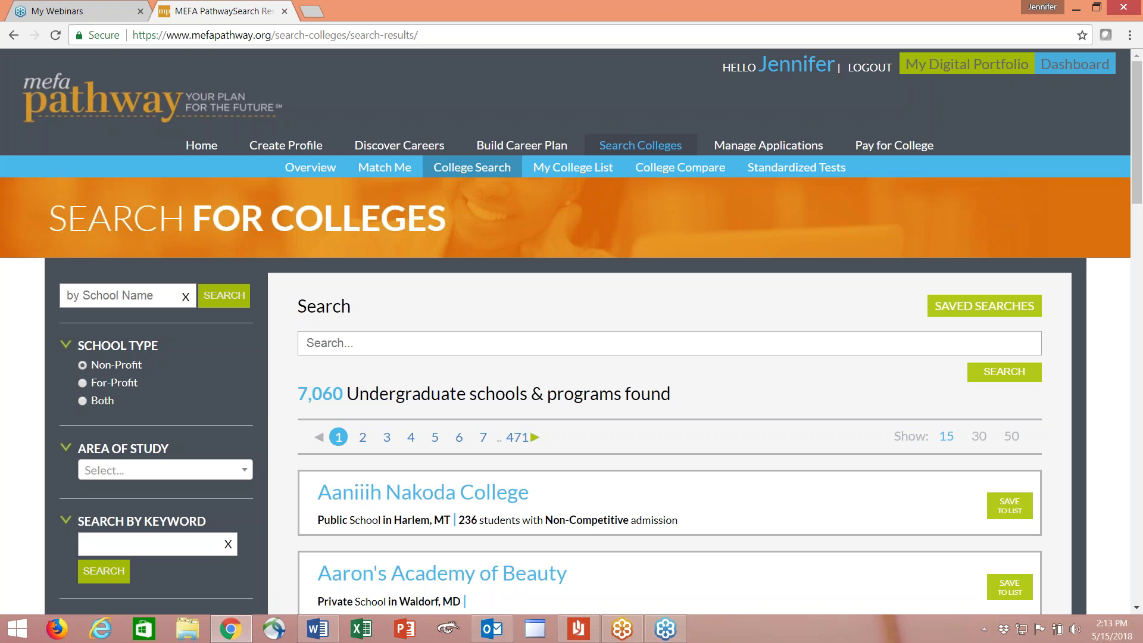
# Review the college search filters and restrict the results to the Northeast region
pyautogui.scroll(-3, 572, 331)
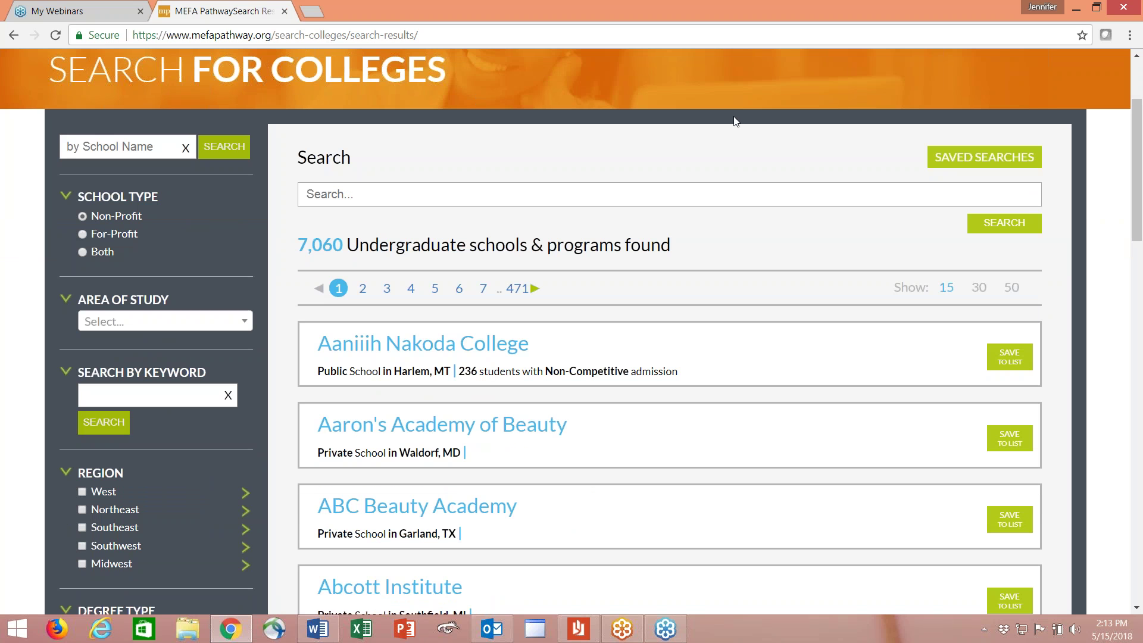
pyautogui.scroll(-1, 736, 123)
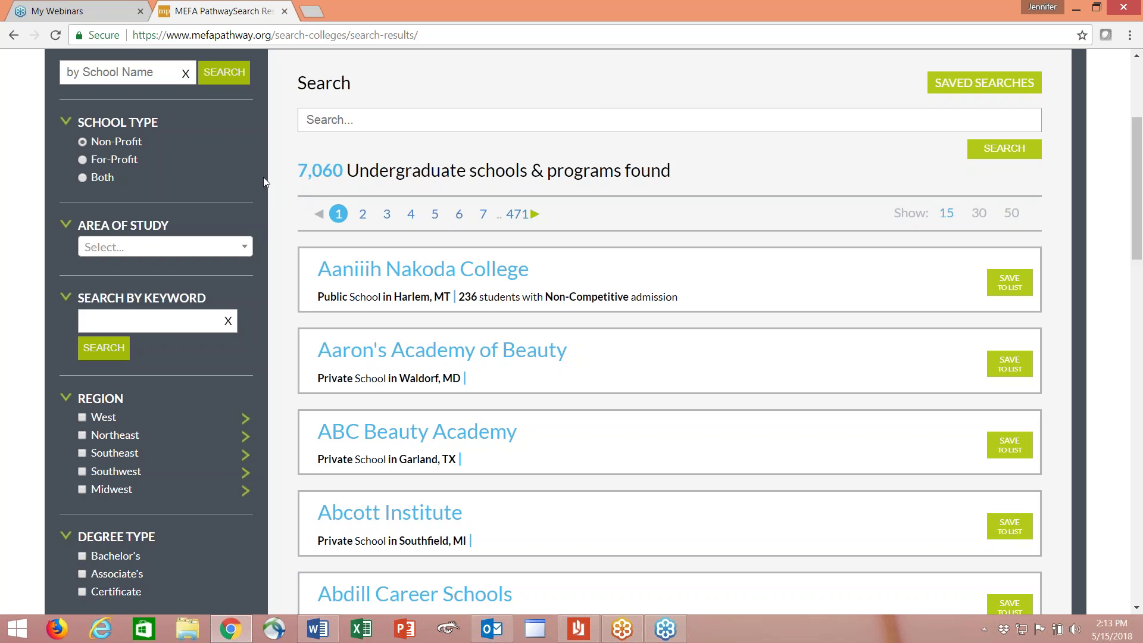
pyautogui.scroll(-3, 252, 174)
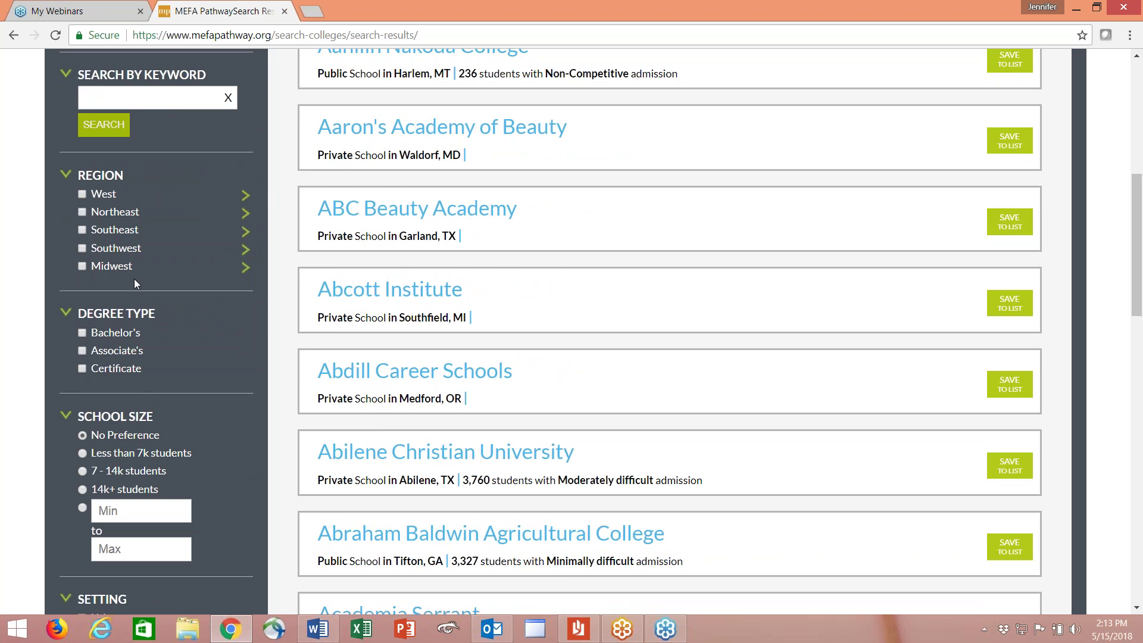
pyautogui.scroll(3, 135, 280)
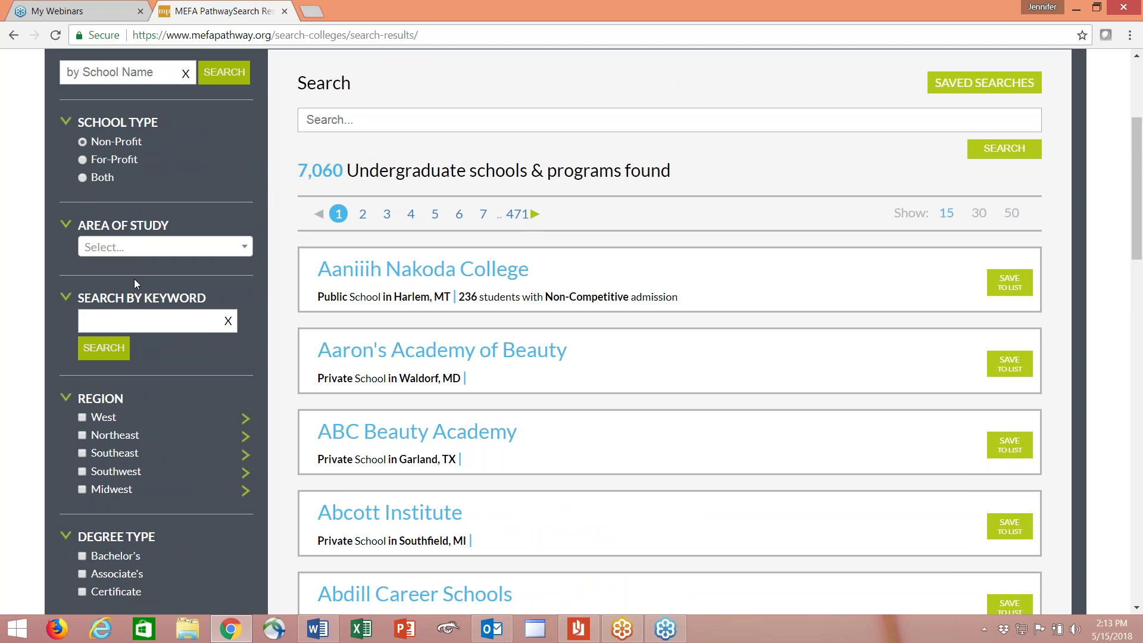
pyautogui.scroll(-1, 137, 283)
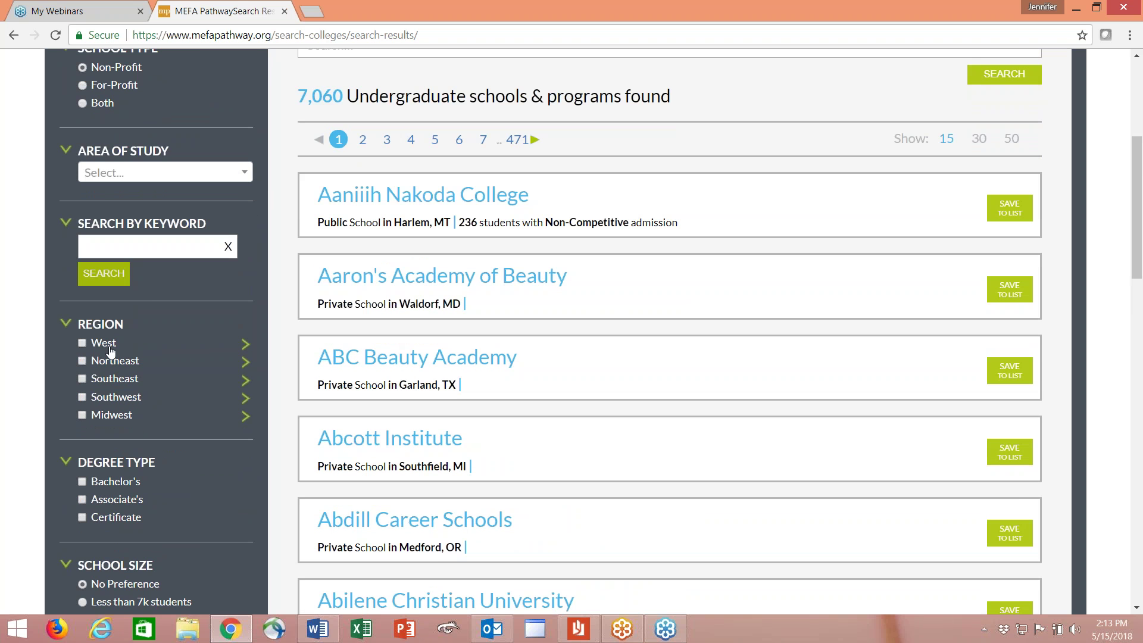
pyautogui.click(95, 361)
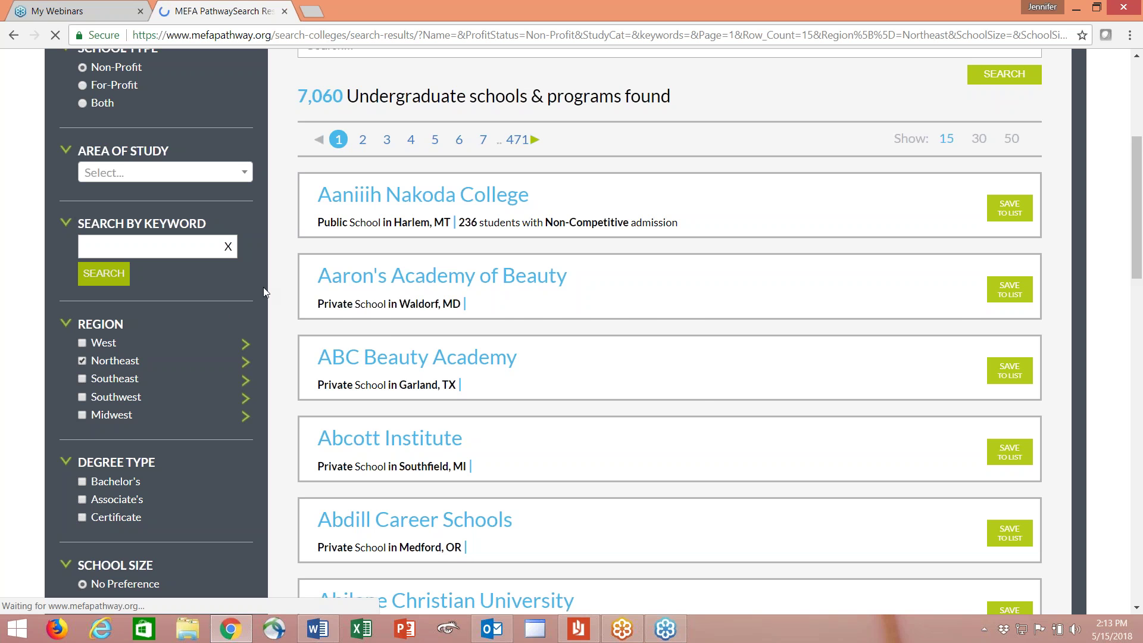
# Examine the Northeast college results and the remaining filters, such as degree type, school size, setting, tuition, admission difficulty and GPA
pyautogui.scroll(-3, 876, 257)
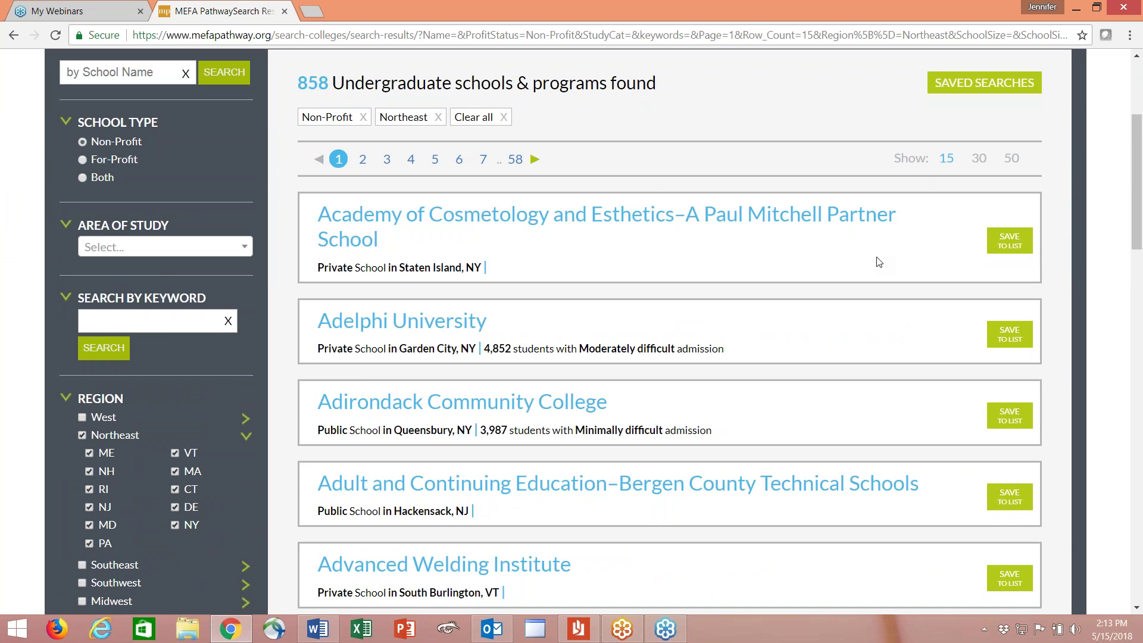
pyautogui.scroll(-8, 878, 261)
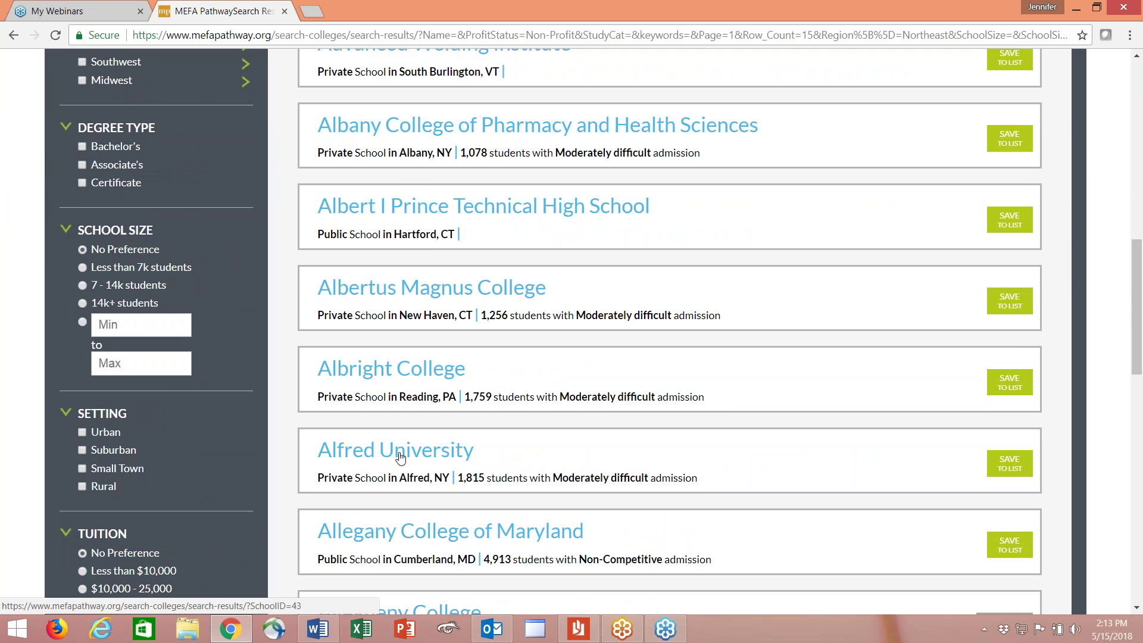
pyautogui.scroll(-2, 400, 456)
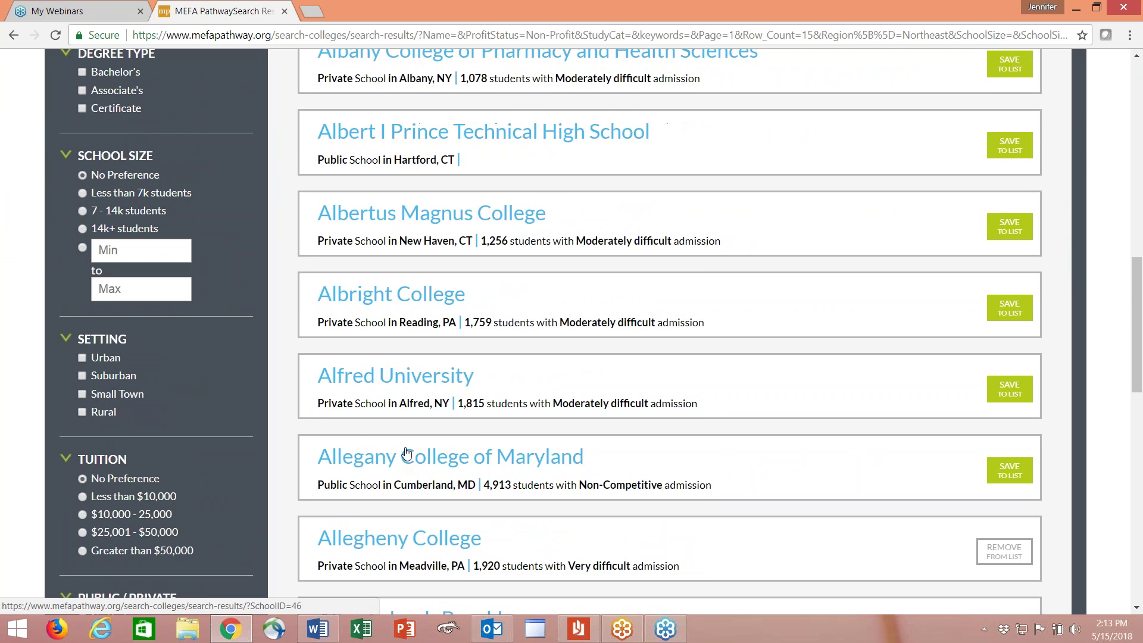
pyautogui.scroll(8, 400, 457)
pyautogui.scroll(-2, 476, 425)
pyautogui.scroll(3, 476, 425)
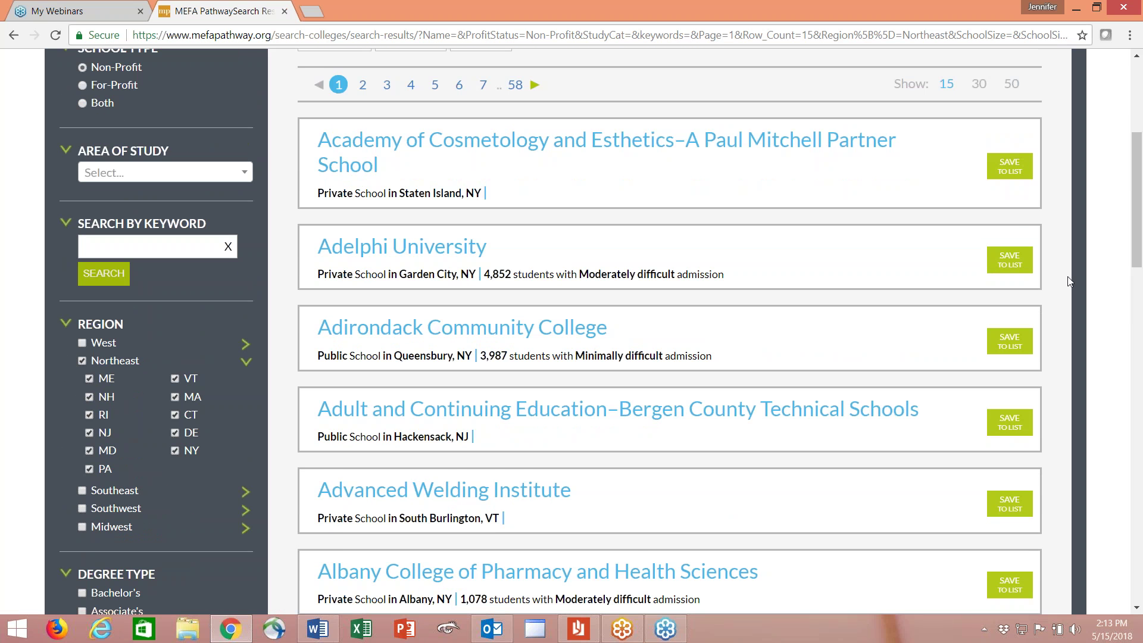
pyautogui.scroll(-9, 1077, 265)
pyautogui.scroll(-5, 1079, 266)
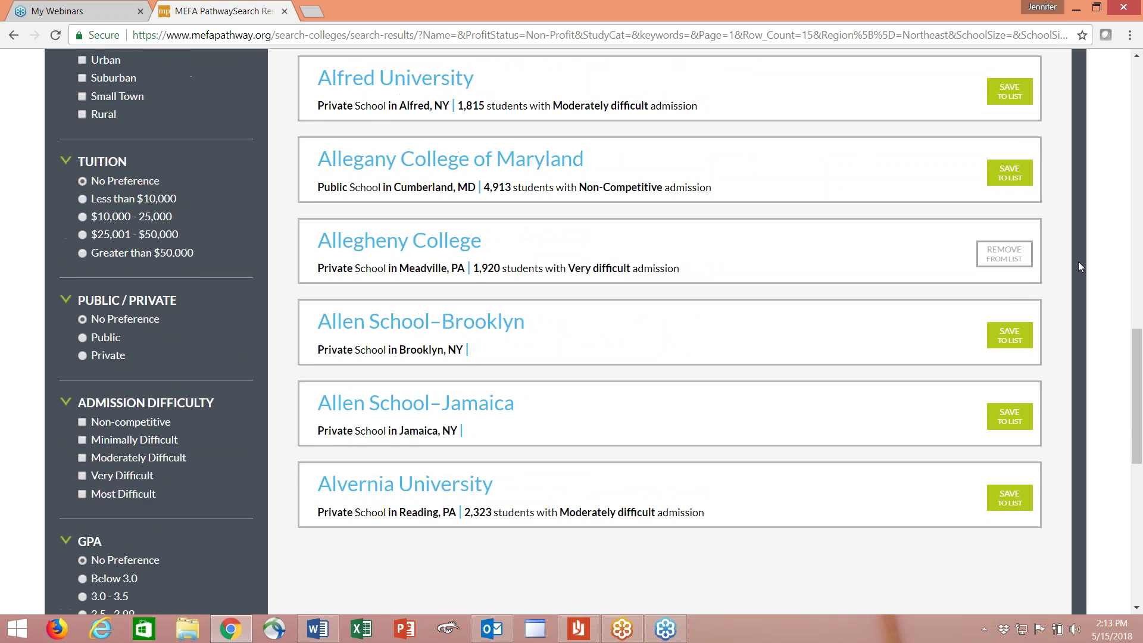
pyautogui.scroll(-3, 1078, 262)
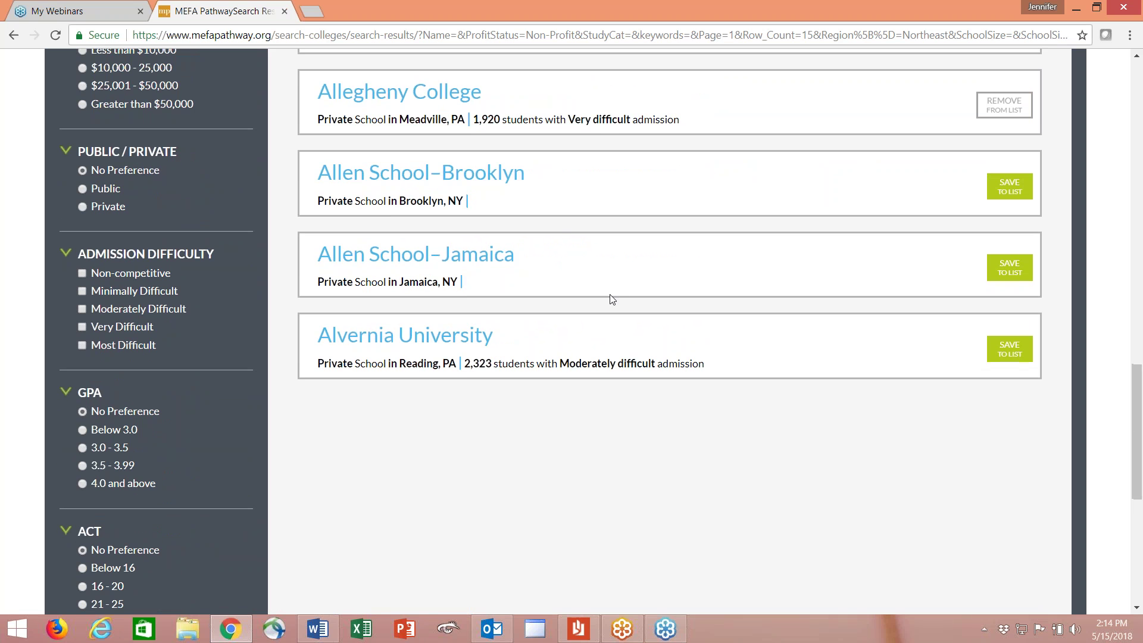
# Open the Allen School–Jamaica profile and review its key facts and admissions details
pyautogui.click(388, 261)
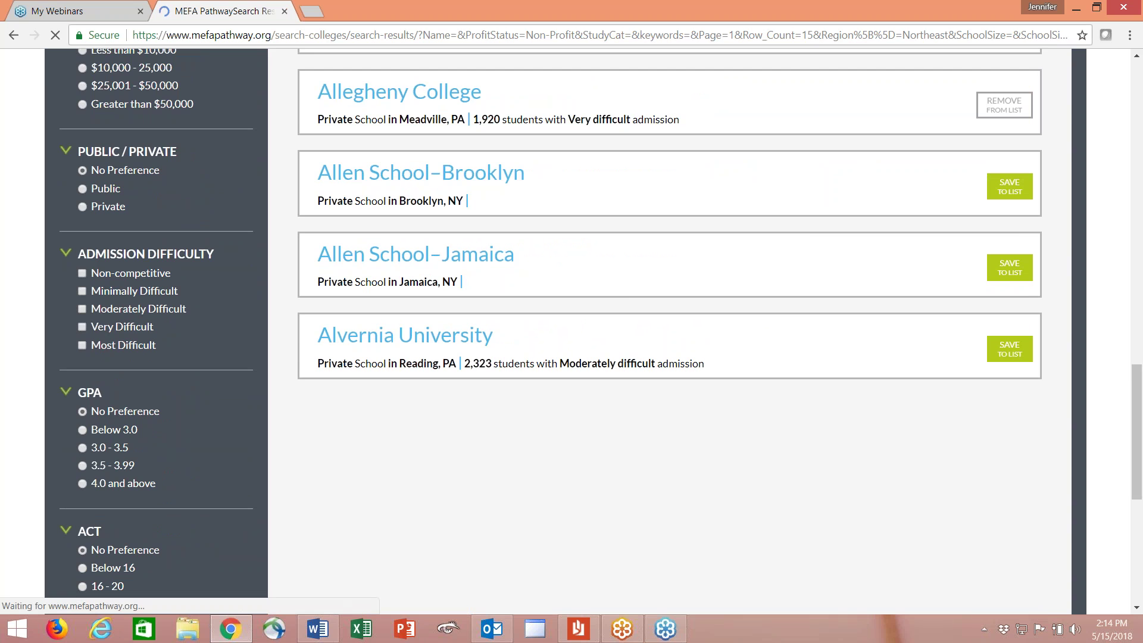
pyautogui.scroll(-7, 1108, 255)
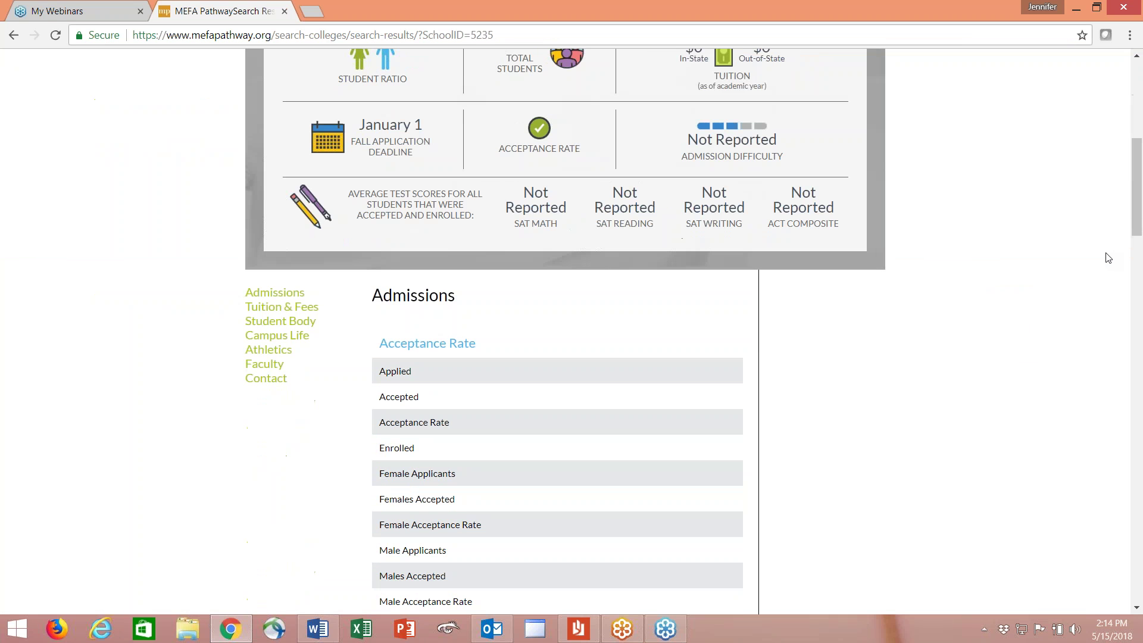
pyautogui.scroll(5, 1107, 255)
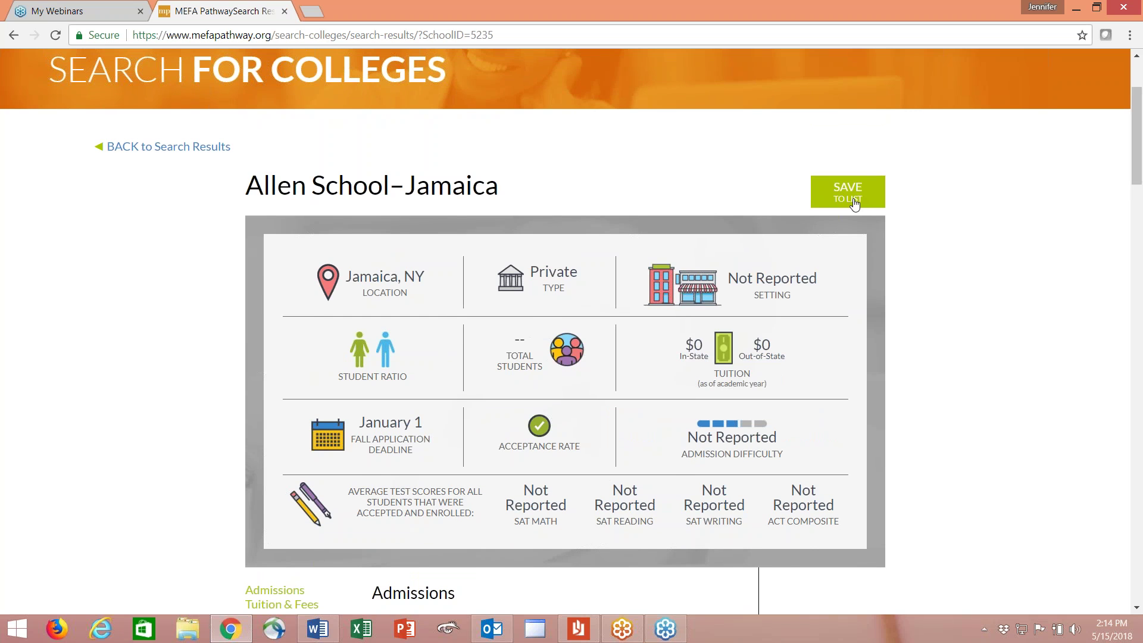
pyautogui.scroll(3, 993, 216)
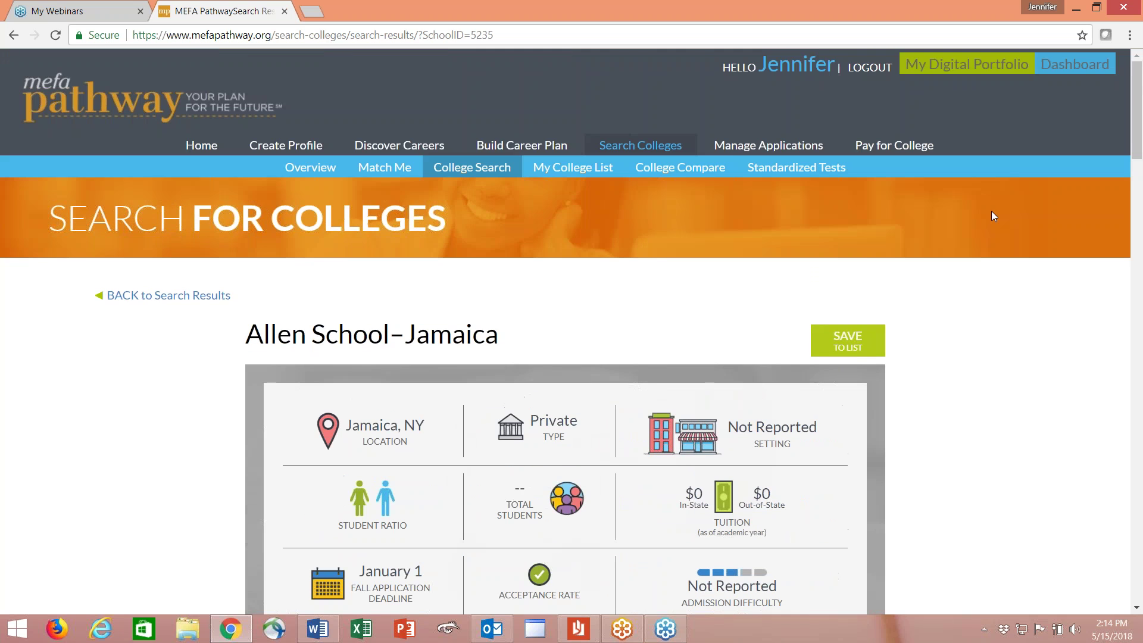
# Open My College List and review the saved colleges and favorites
pyautogui.click(557, 164)
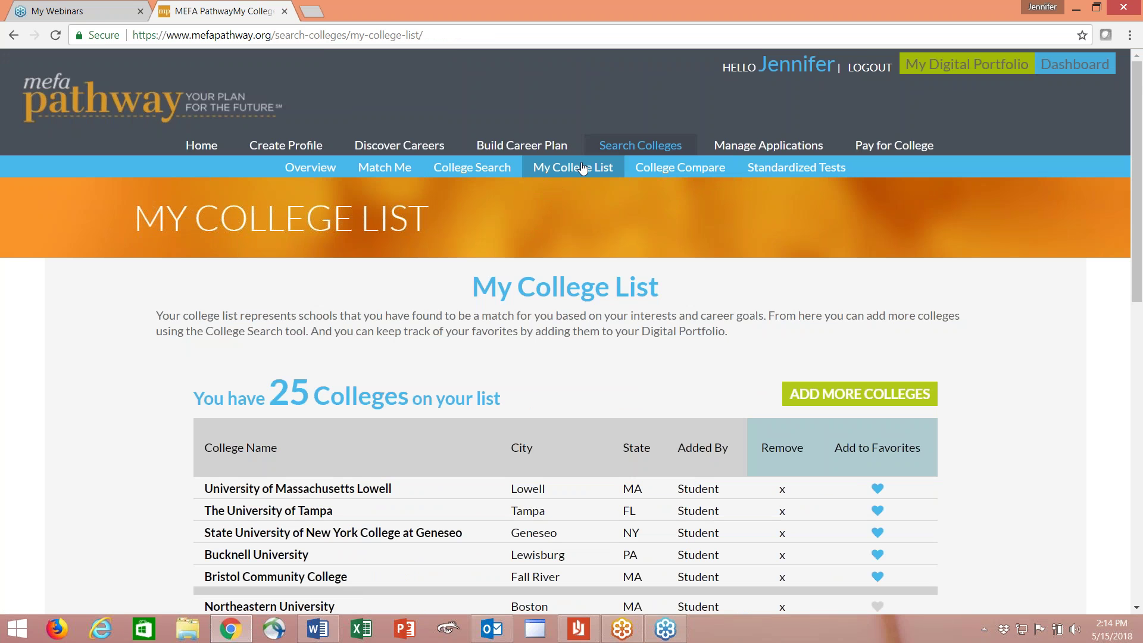
pyautogui.scroll(-4, 583, 169)
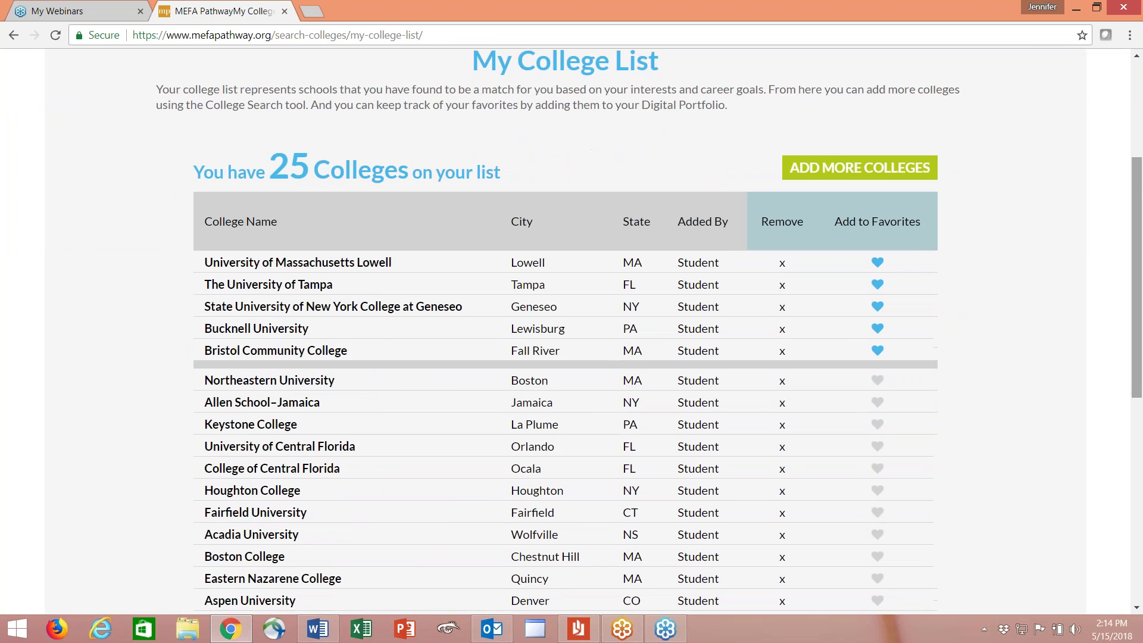
# Look through the saved schools in My College List and add Northeastern University to the favorites
pyautogui.scroll(-1, 565, 333)
pyautogui.scroll(-1, 565, 333)
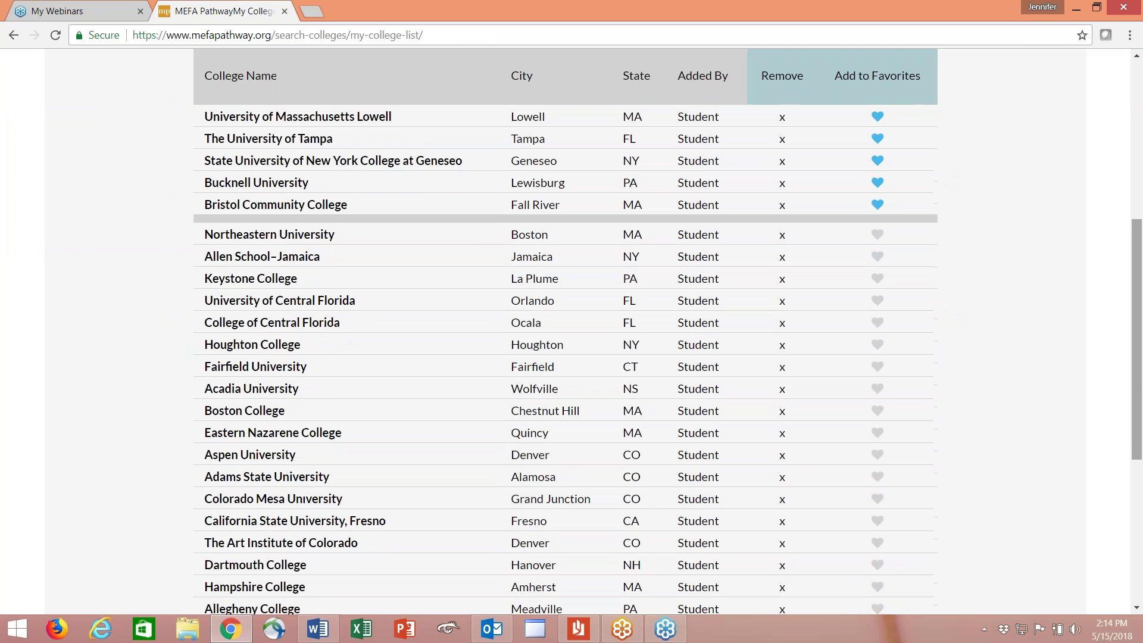
pyautogui.scroll(-4, 1140, 322)
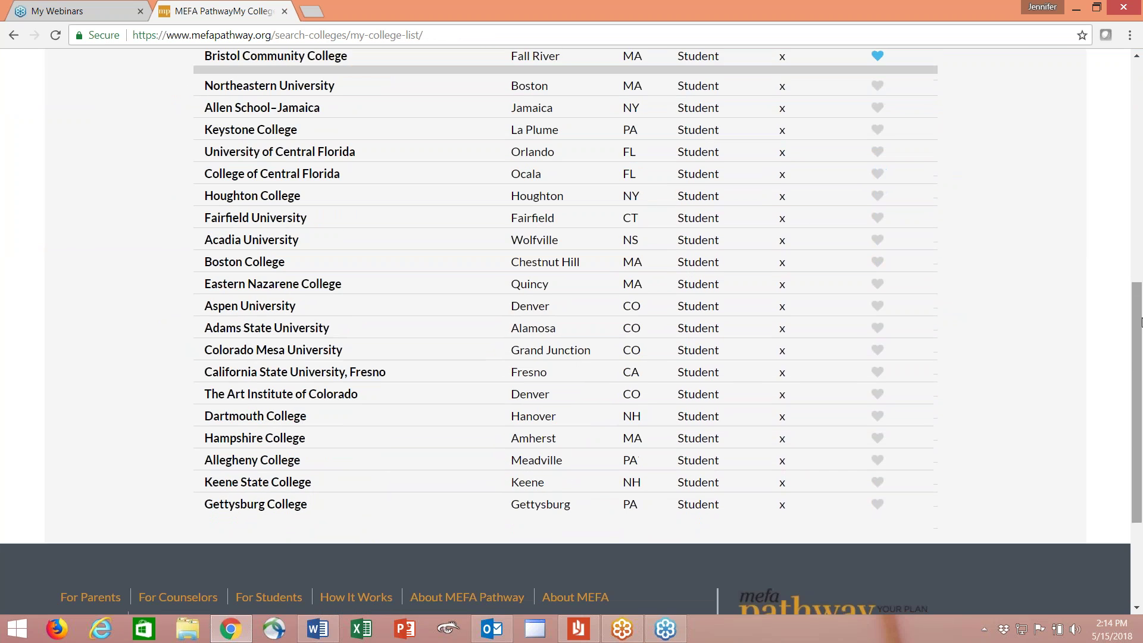
pyautogui.scroll(4, 1140, 322)
pyautogui.click(877, 234)
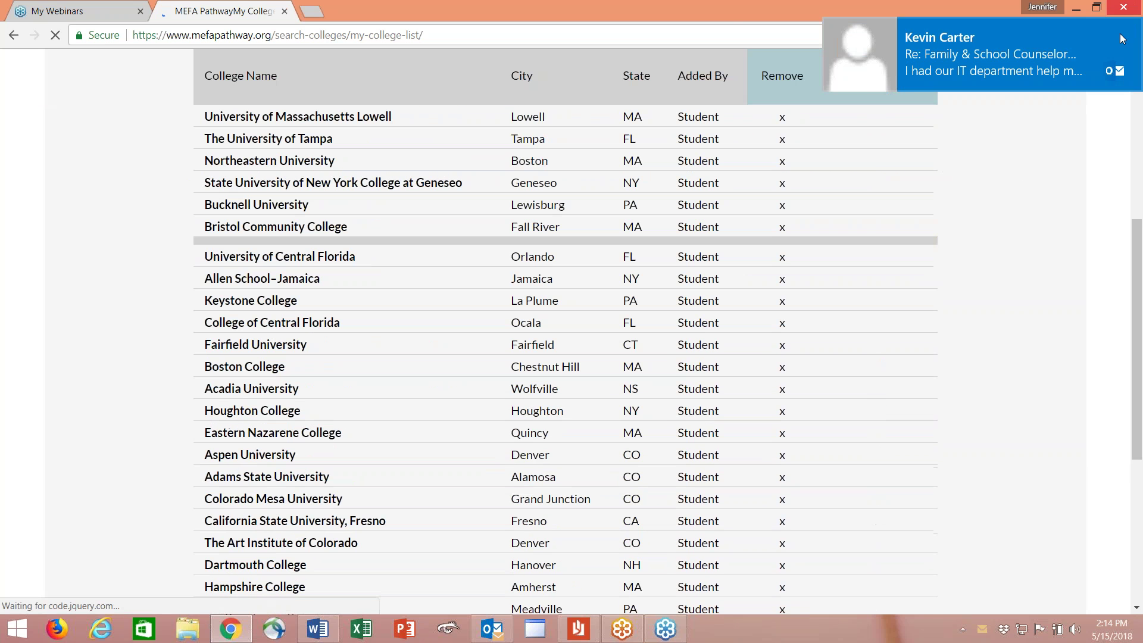
# Dismiss the e-mail notification and check the favorite colleges in the Digital Portfolio
pyautogui.click(1131, 30)
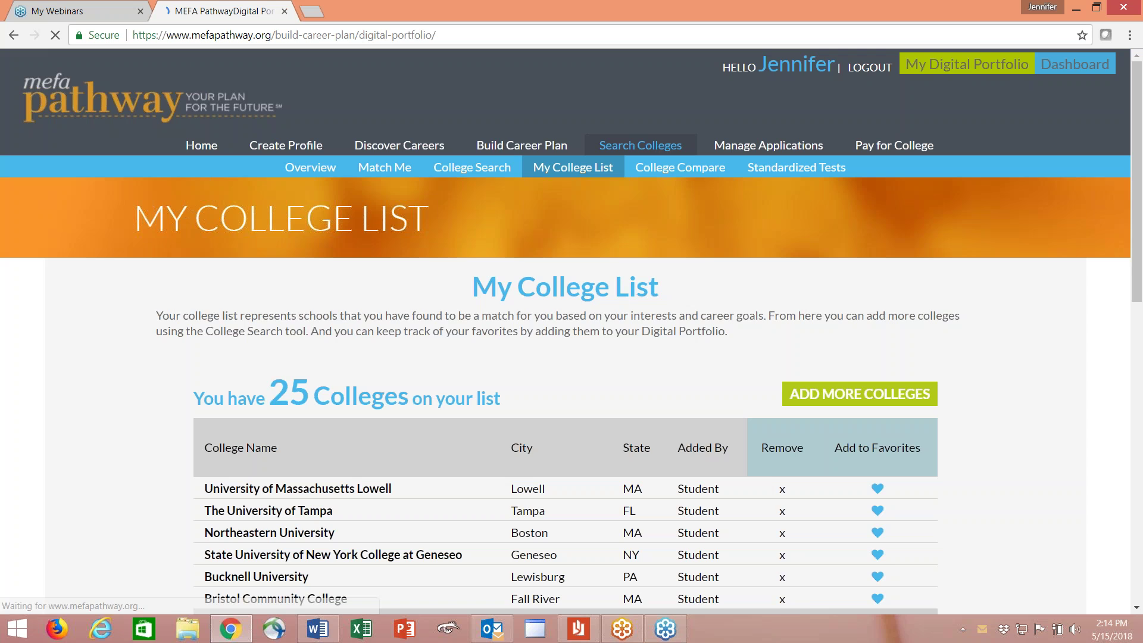
pyautogui.scroll(-4, 1105, 259)
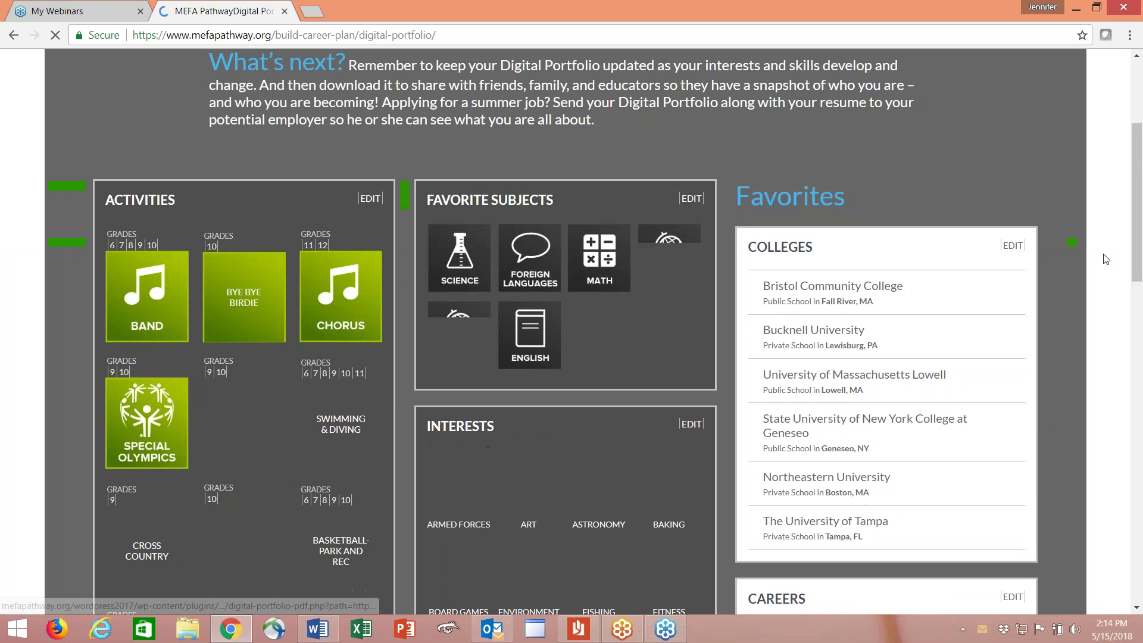
pyautogui.scroll(-2, 1106, 259)
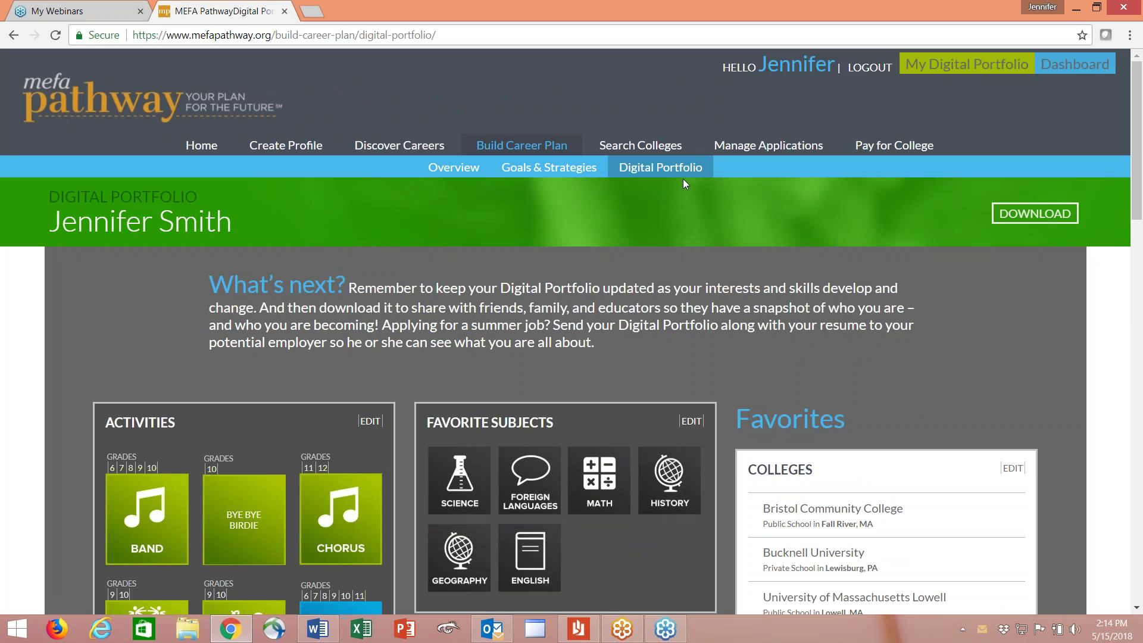
# Open the College Compare tool under Search Colleges and review its college, criteria and preference options
pyautogui.click(640, 146)
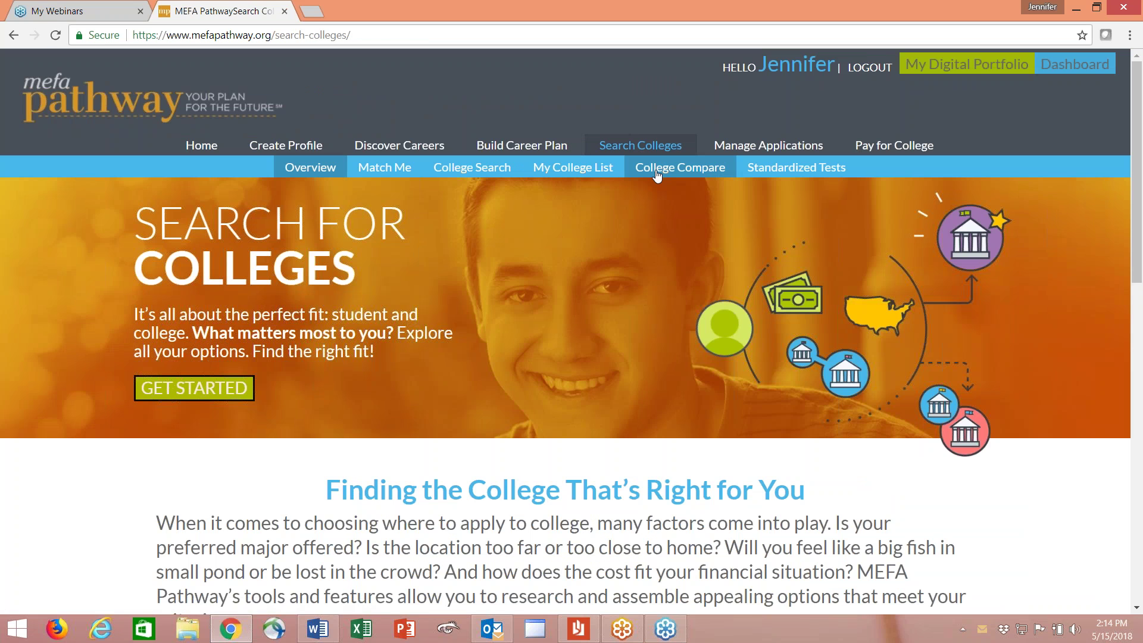
pyautogui.click(657, 171)
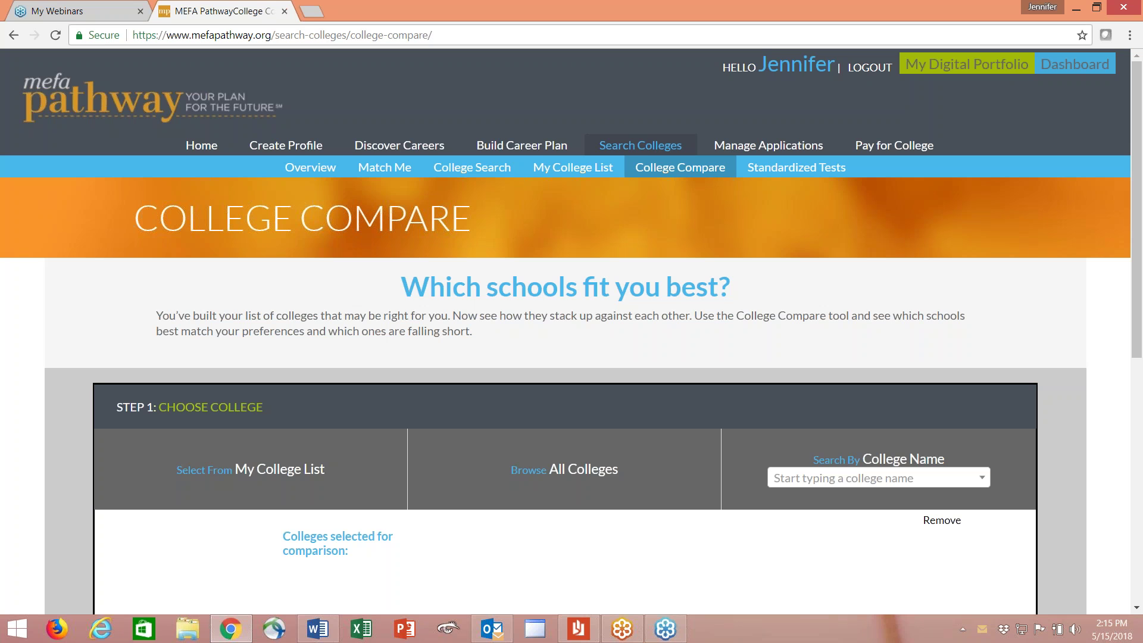
pyautogui.scroll(-3, 572, 331)
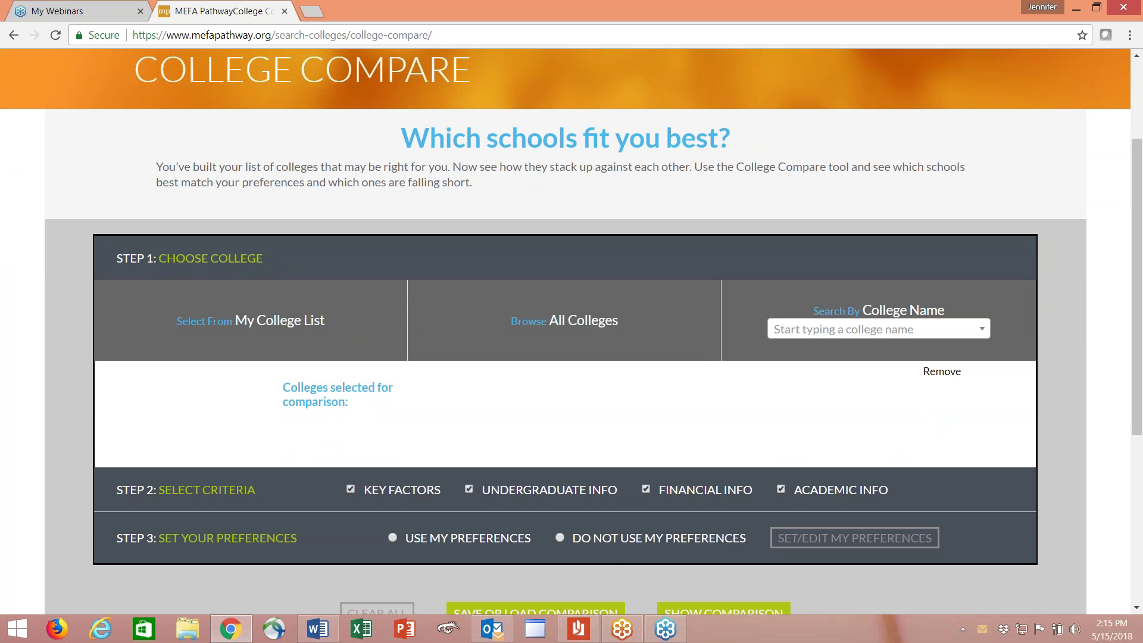
pyautogui.scroll(-1, 201, 274)
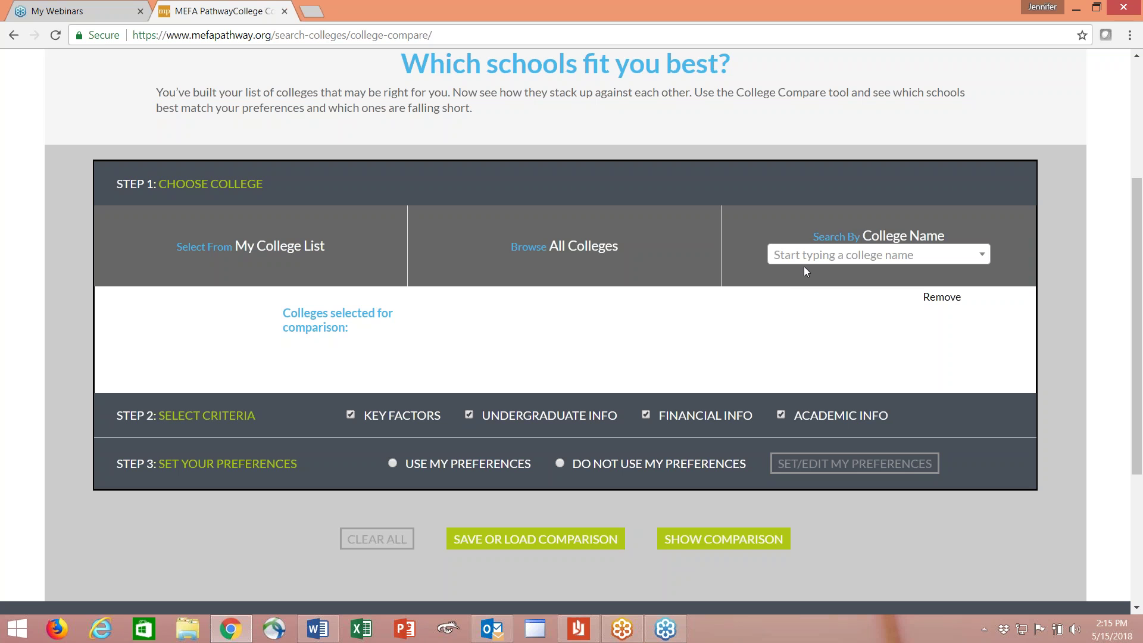
# Add Fairfield University and University of Central Florida from My College List to the comparison
pyautogui.click(274, 251)
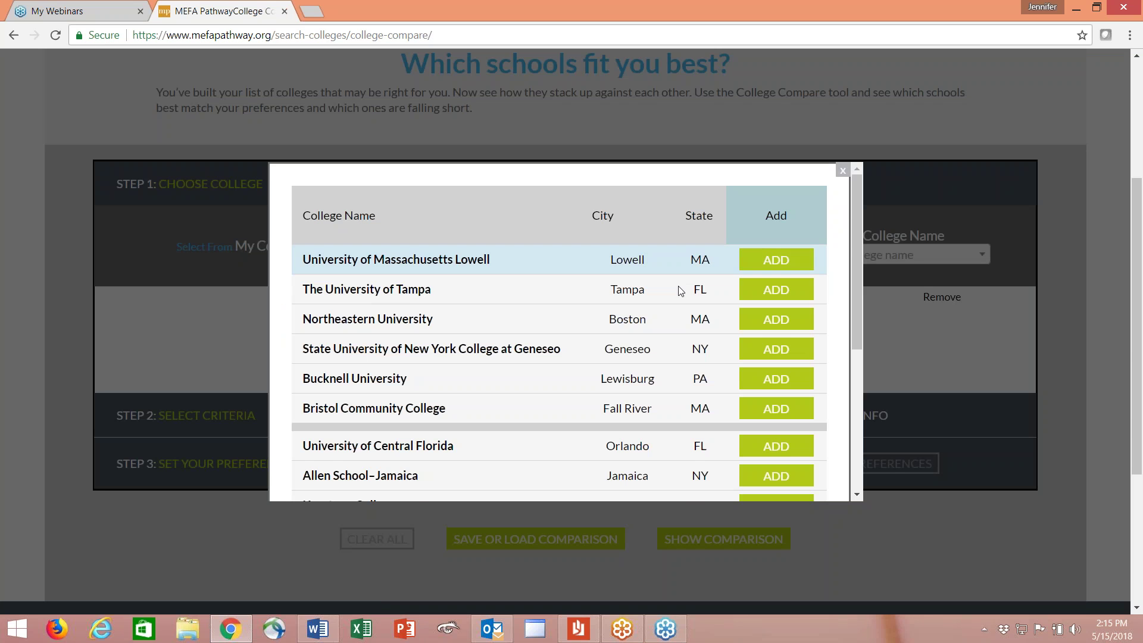
pyautogui.scroll(-1, 763, 321)
pyautogui.scroll(-3, 760, 324)
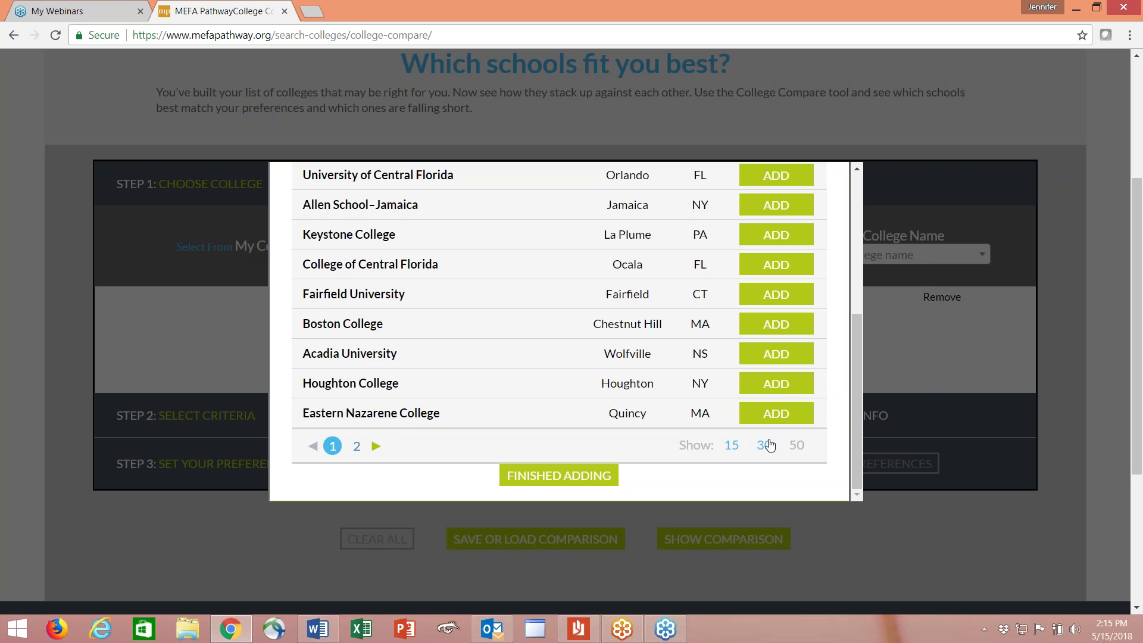
pyautogui.click(770, 446)
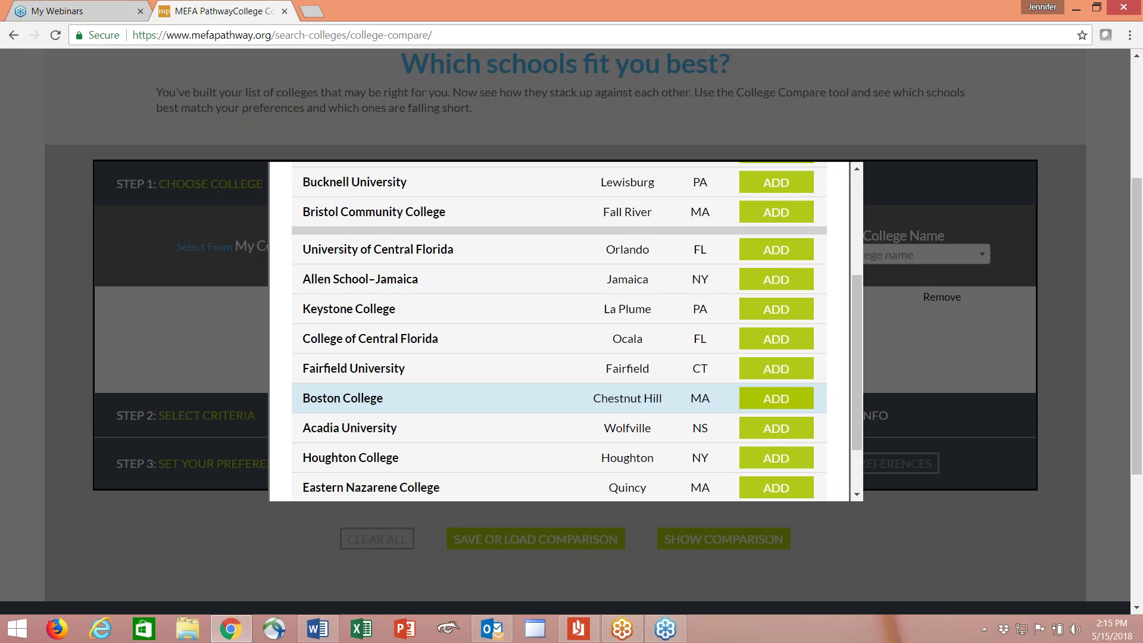
pyautogui.click(777, 369)
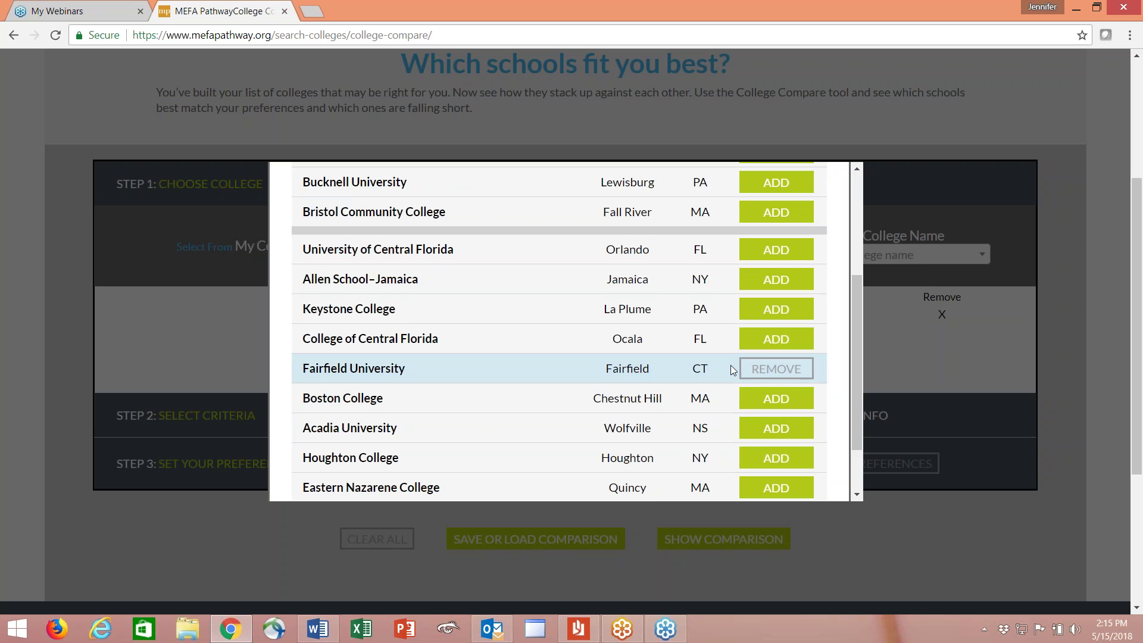
pyautogui.scroll(3, 731, 365)
pyautogui.click(762, 397)
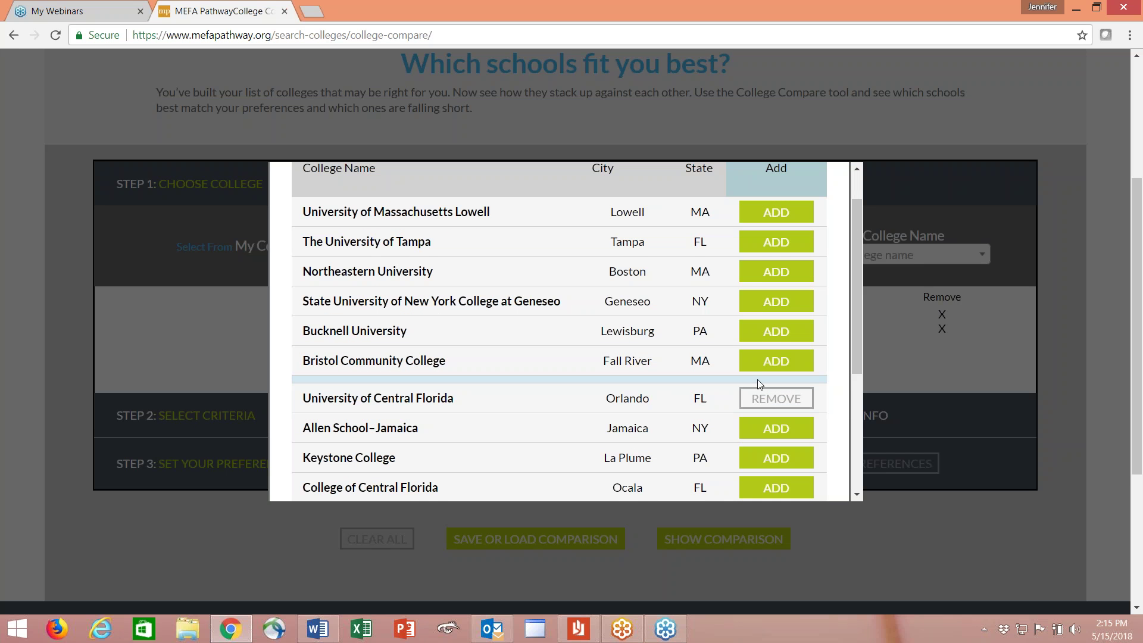
# Add University of Massachusetts Lowell, The University of Tampa and Boston College to the comparison and finish adding
pyautogui.scroll(1, 737, 349)
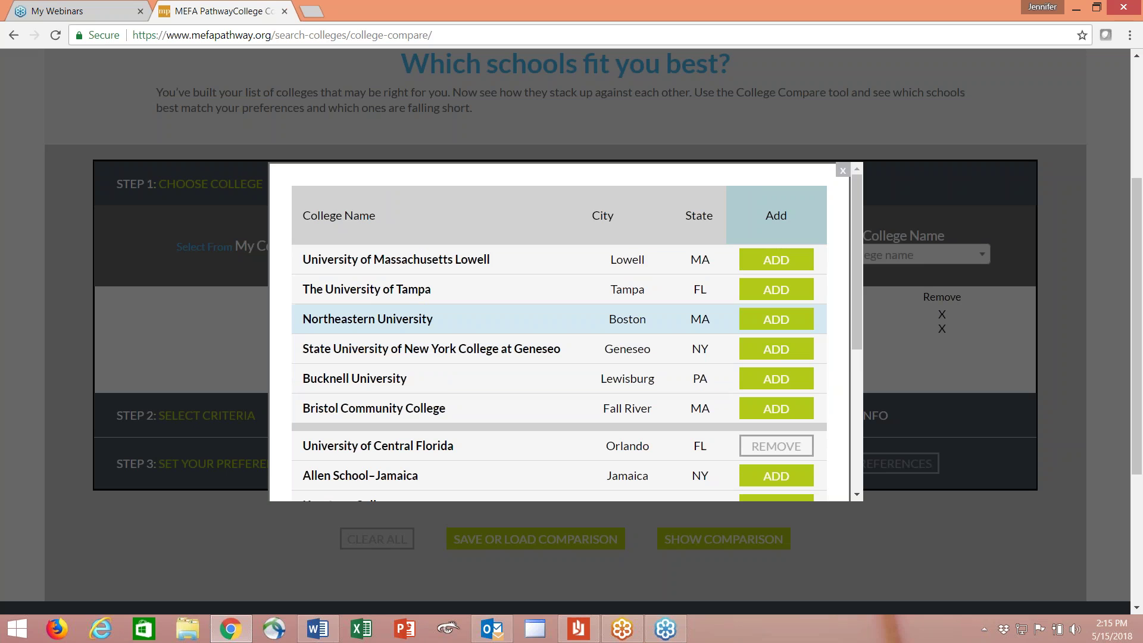
pyautogui.click(774, 260)
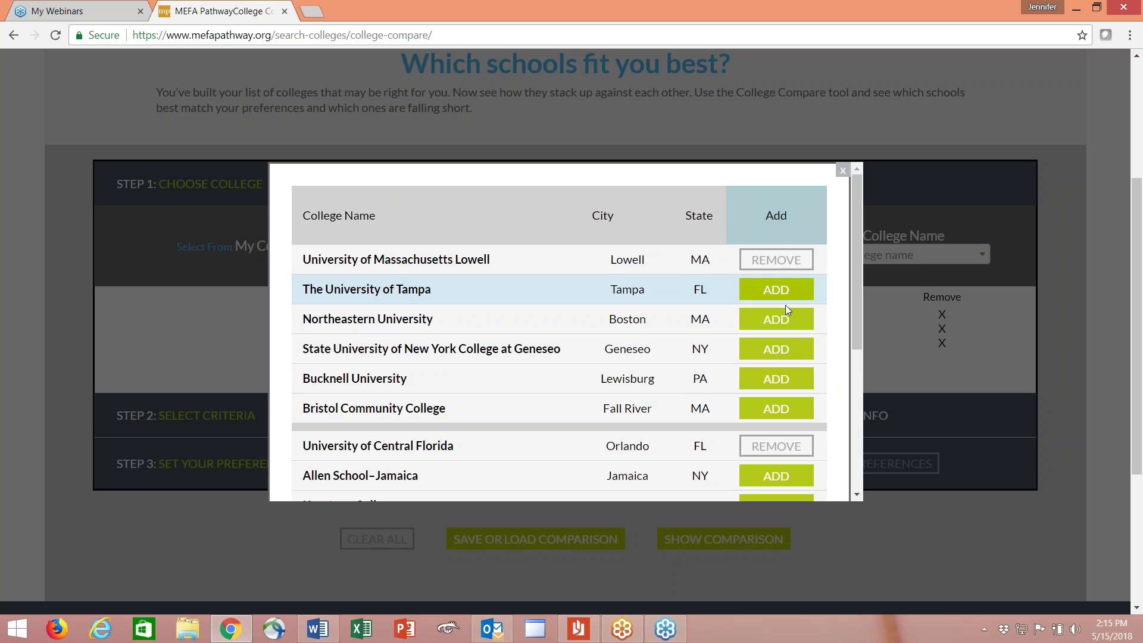
pyautogui.click(768, 294)
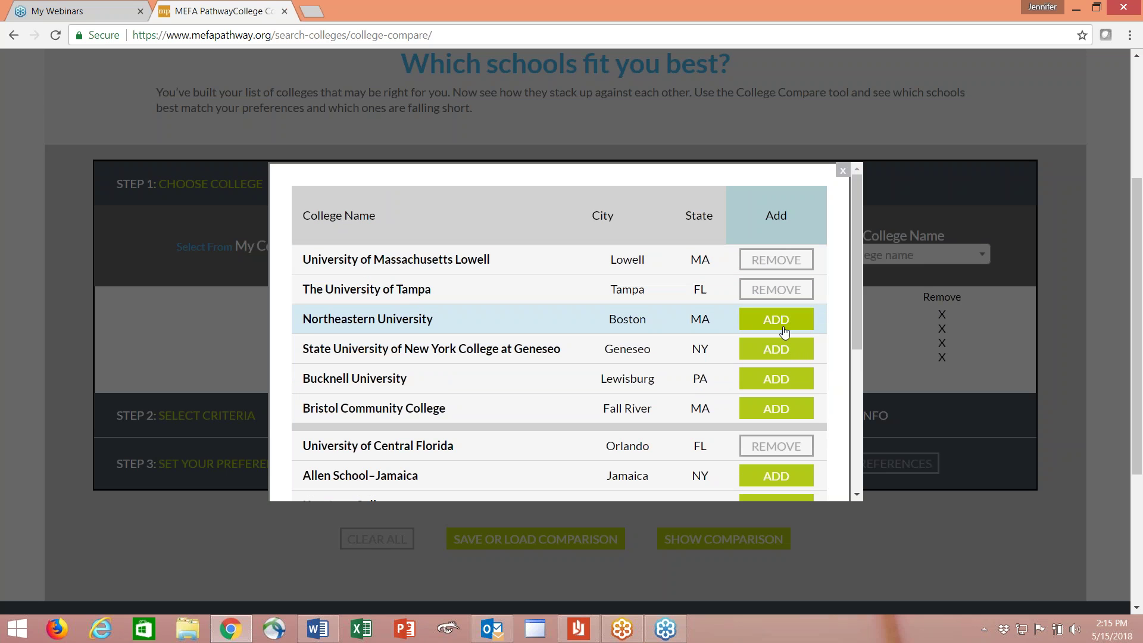
pyautogui.scroll(-4, 785, 336)
pyautogui.scroll(-1, 784, 338)
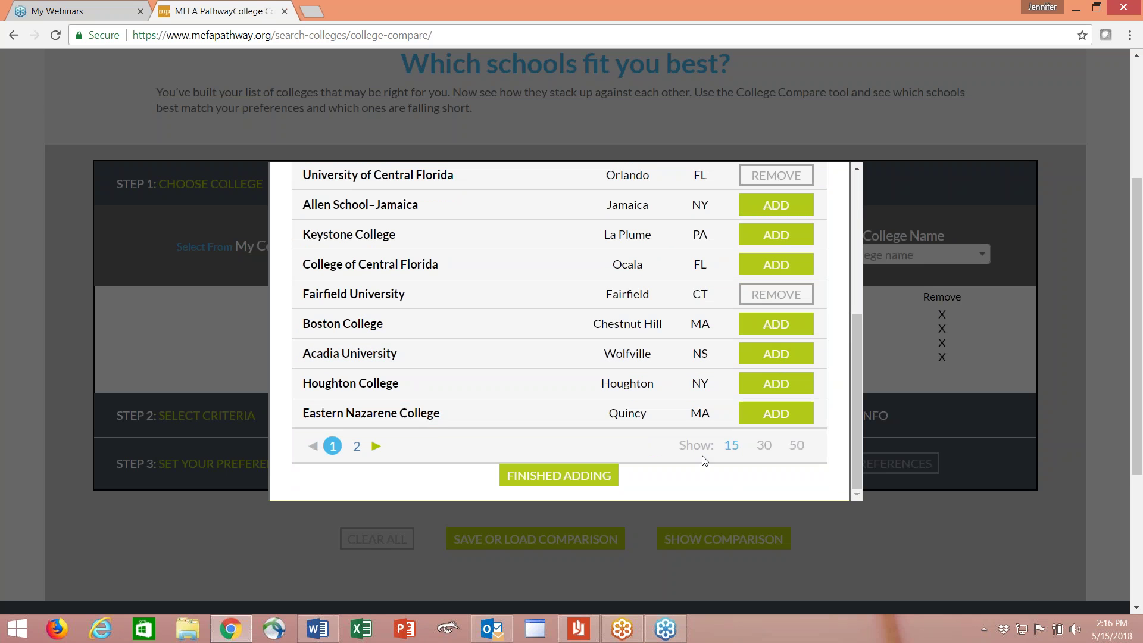
pyautogui.click(771, 329)
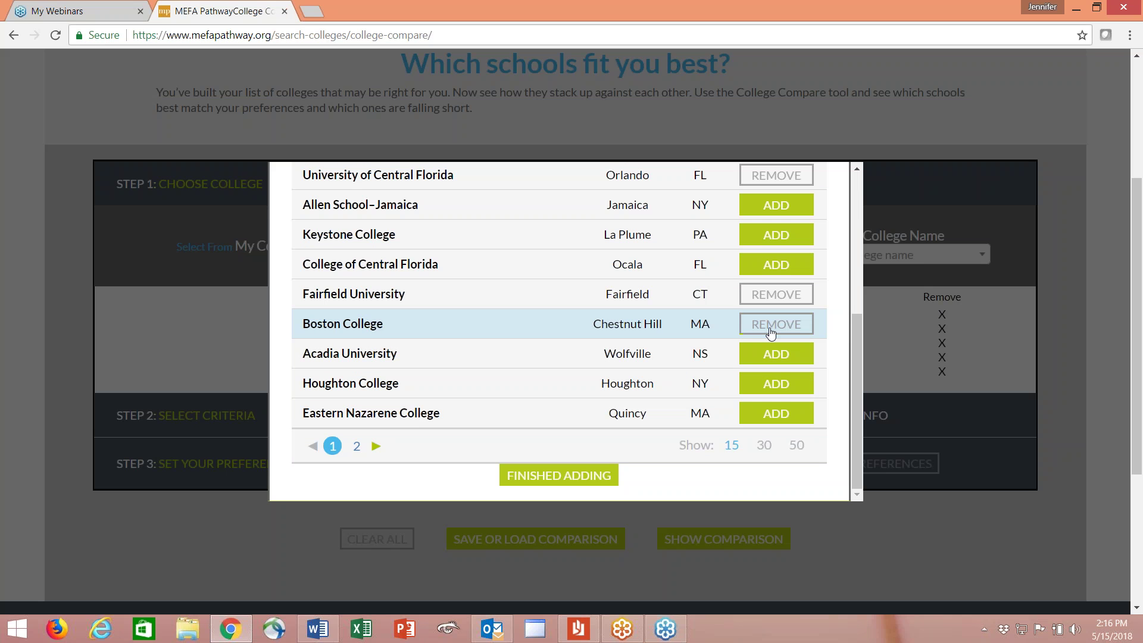
pyautogui.click(546, 475)
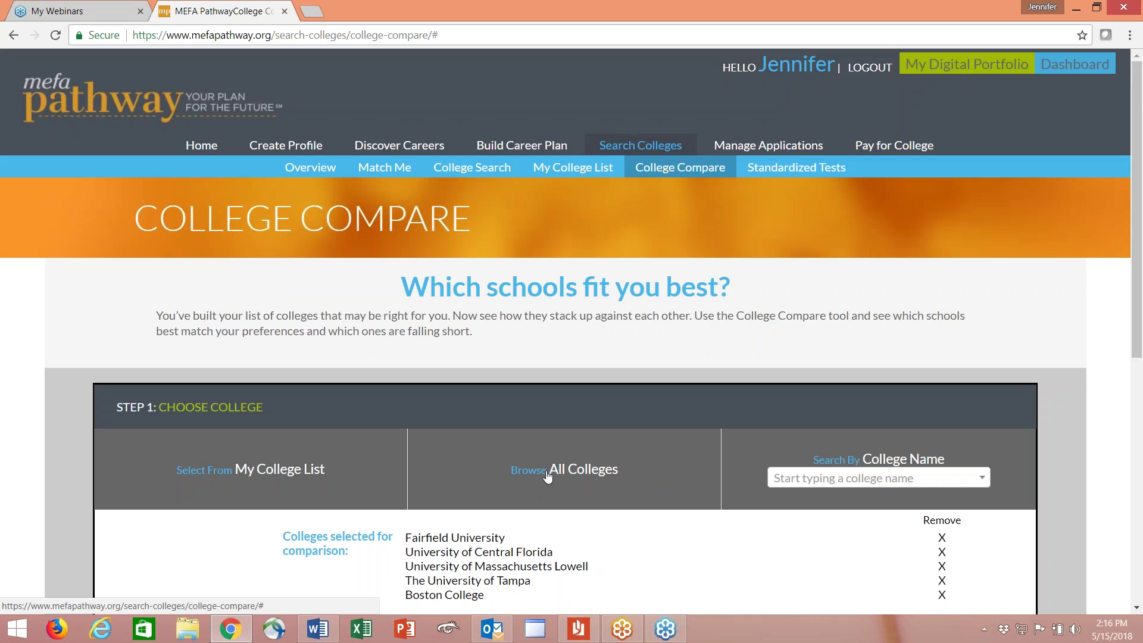
# Set the comparison preferences to Bachelor's, 7 - 14k students, Urban and Suburban, Moderately Difficult and GPA 3.0 - 3.5, with no state preference
pyautogui.scroll(-4, 546, 475)
pyautogui.scroll(-3, 572, 325)
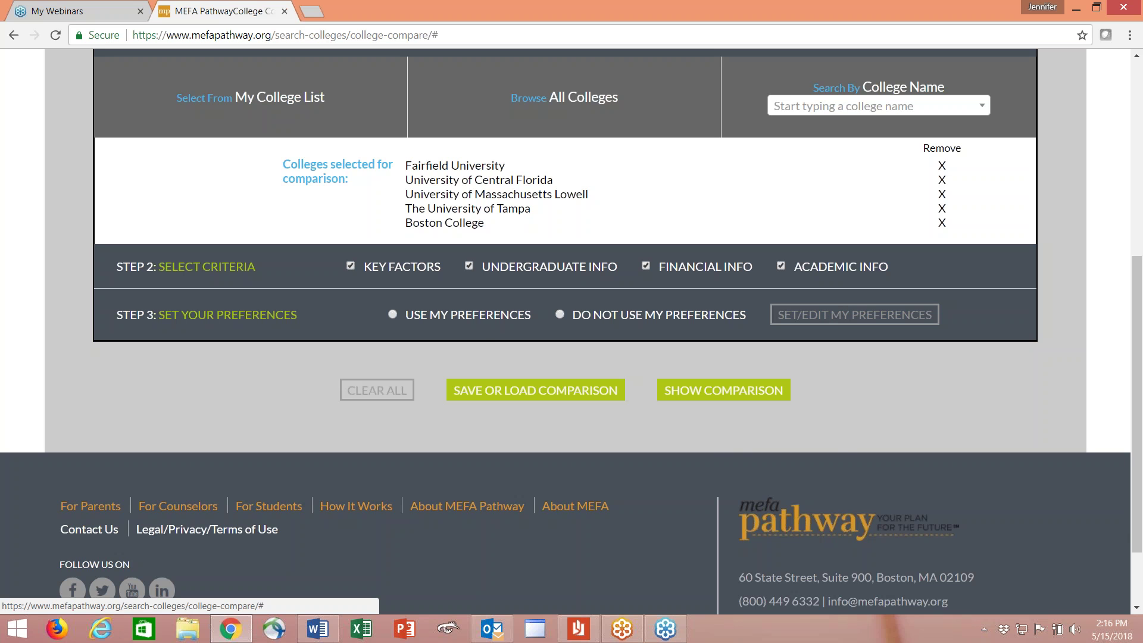
pyautogui.click(788, 320)
pyautogui.scroll(-2, 787, 320)
pyautogui.scroll(-1, 787, 319)
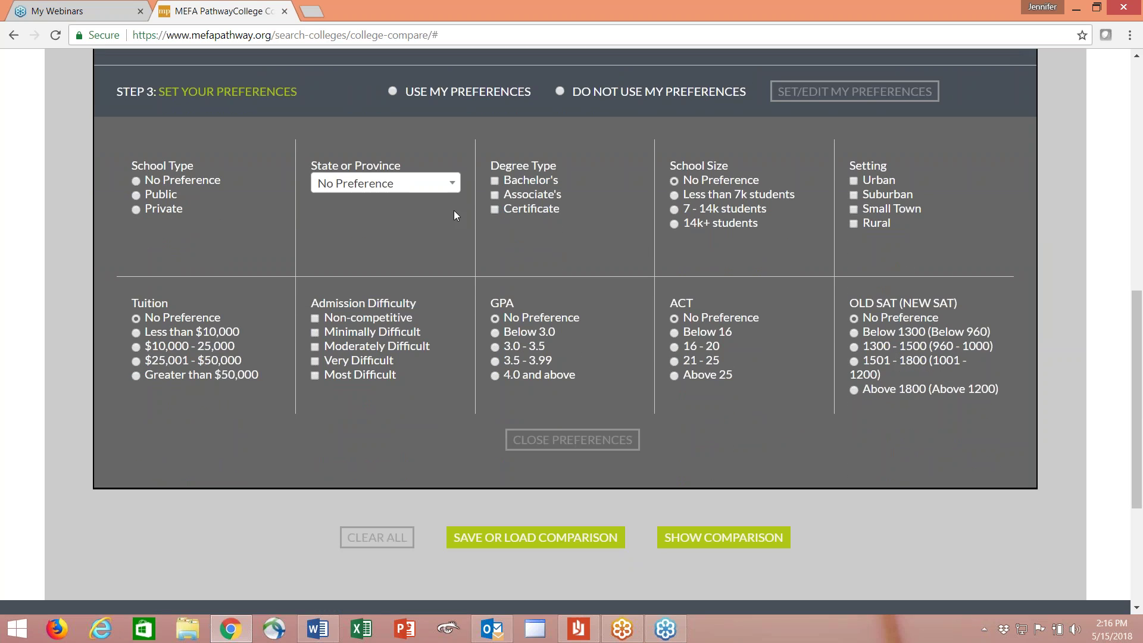
pyautogui.click(390, 190)
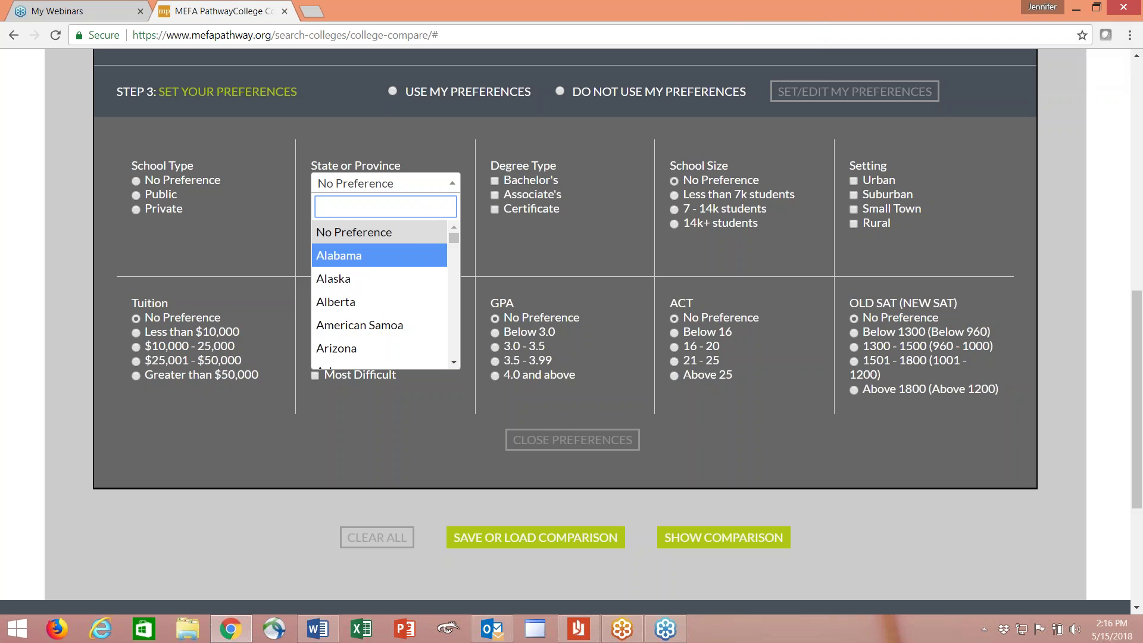
pyautogui.scroll(-3, 417, 262)
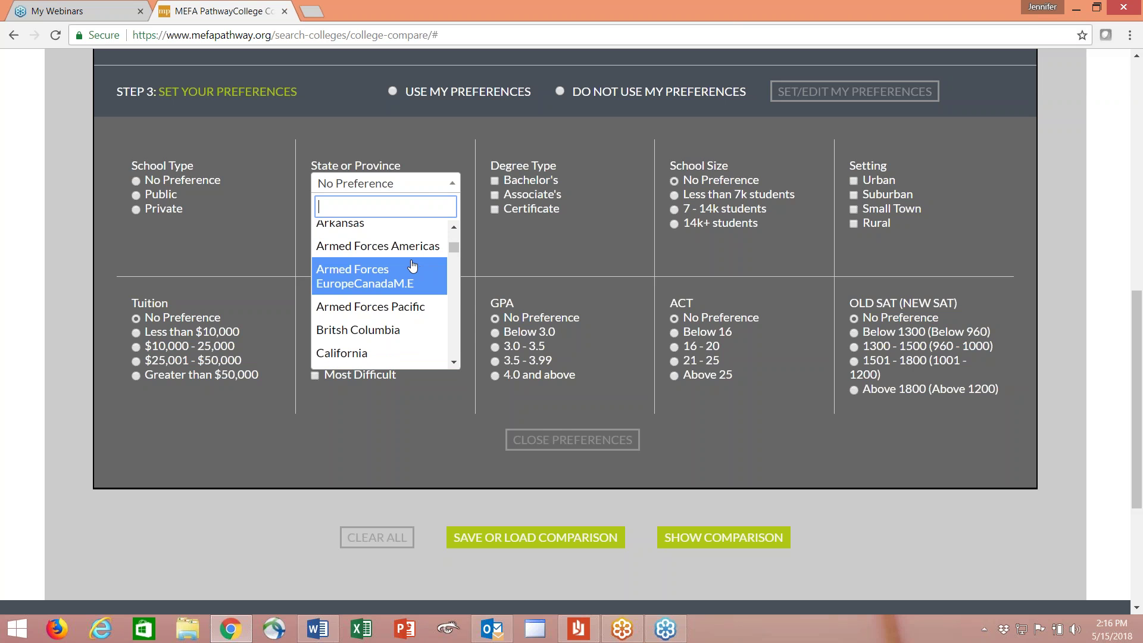
pyautogui.click(416, 183)
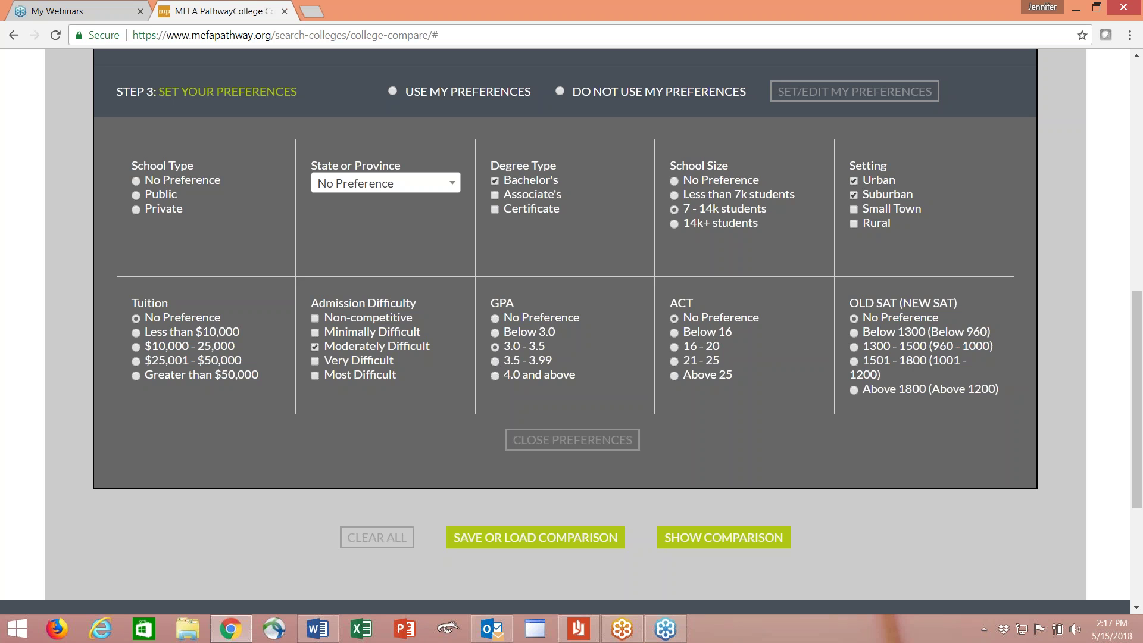
# Choose to use the saved preferences and show the comparison of the five selected colleges
pyautogui.scroll(-1, 851, 395)
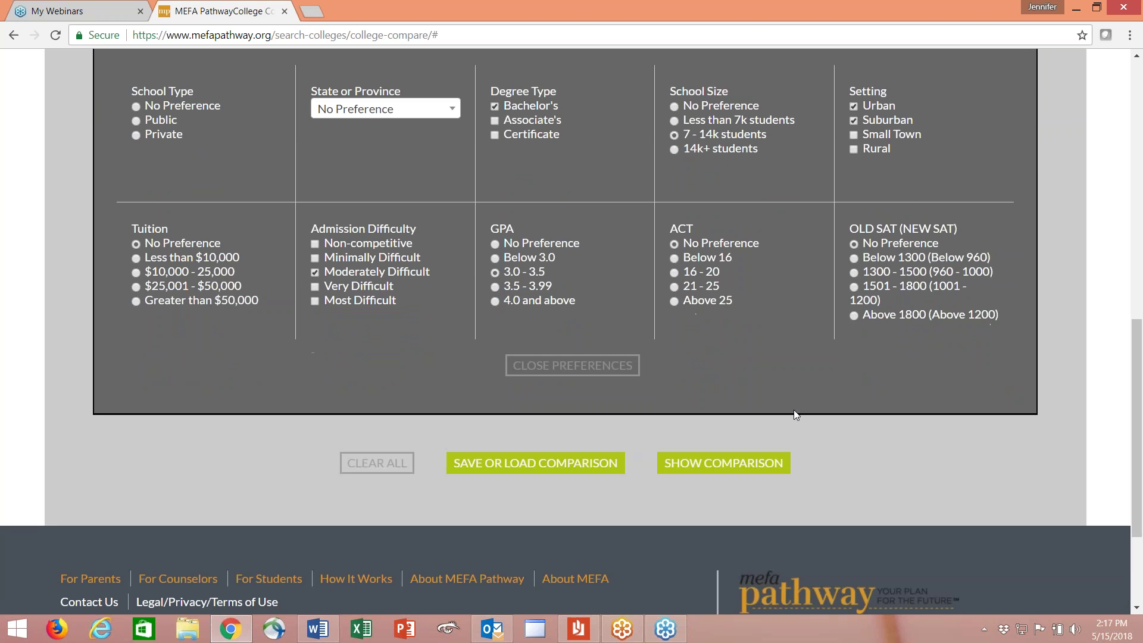
pyautogui.scroll(2, 791, 408)
pyautogui.scroll(1, 792, 408)
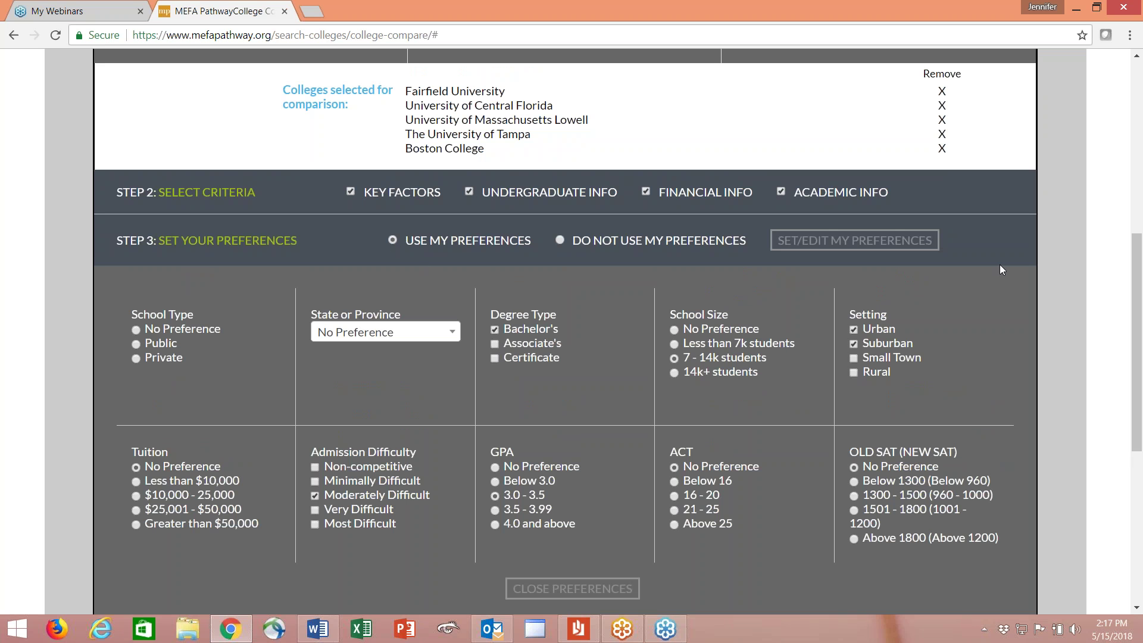
pyautogui.scroll(-3, 1002, 268)
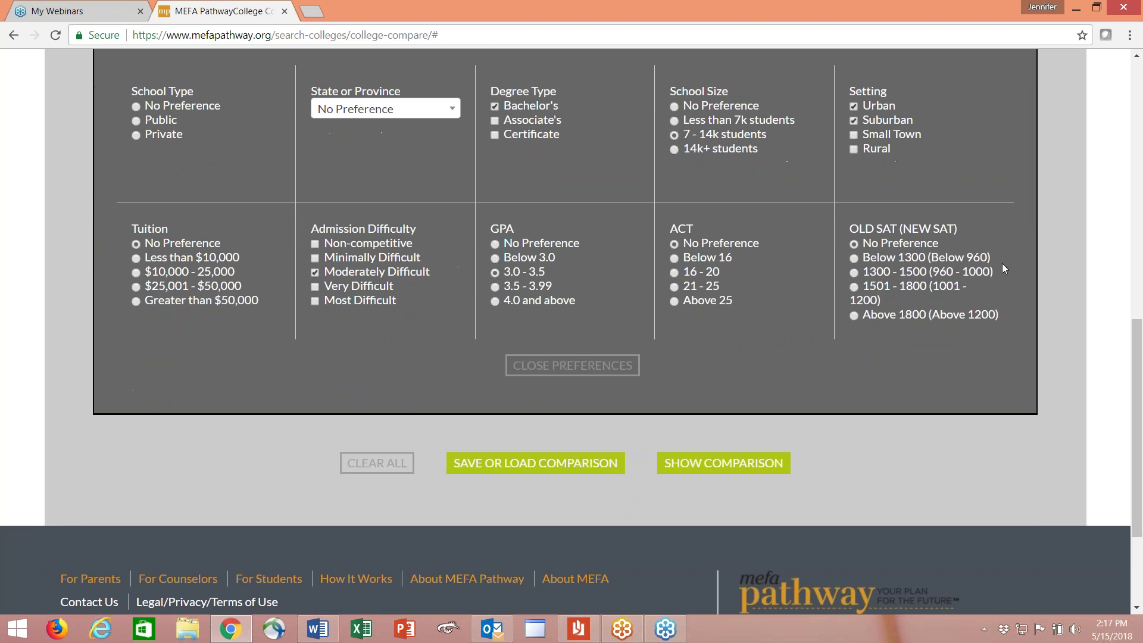
pyautogui.click(696, 463)
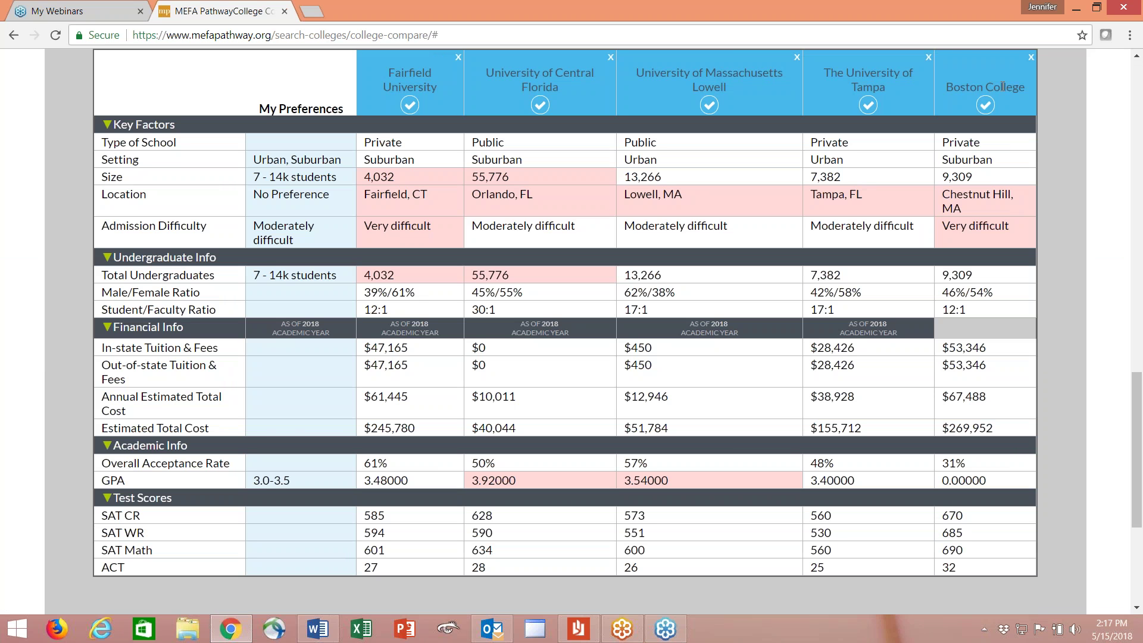
# Examine the comparison table's key factors, undergraduate, financial and academic info and test scores against the preferences
pyautogui.scroll(-2, 136, 101)
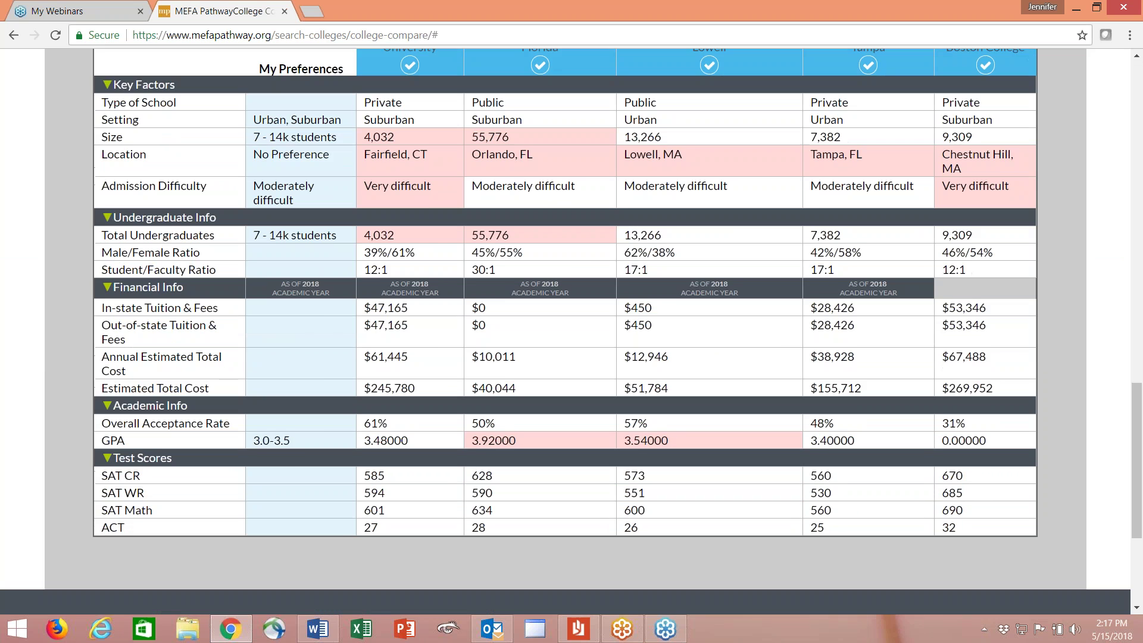
pyautogui.scroll(-1, 136, 101)
pyautogui.scroll(1, 136, 101)
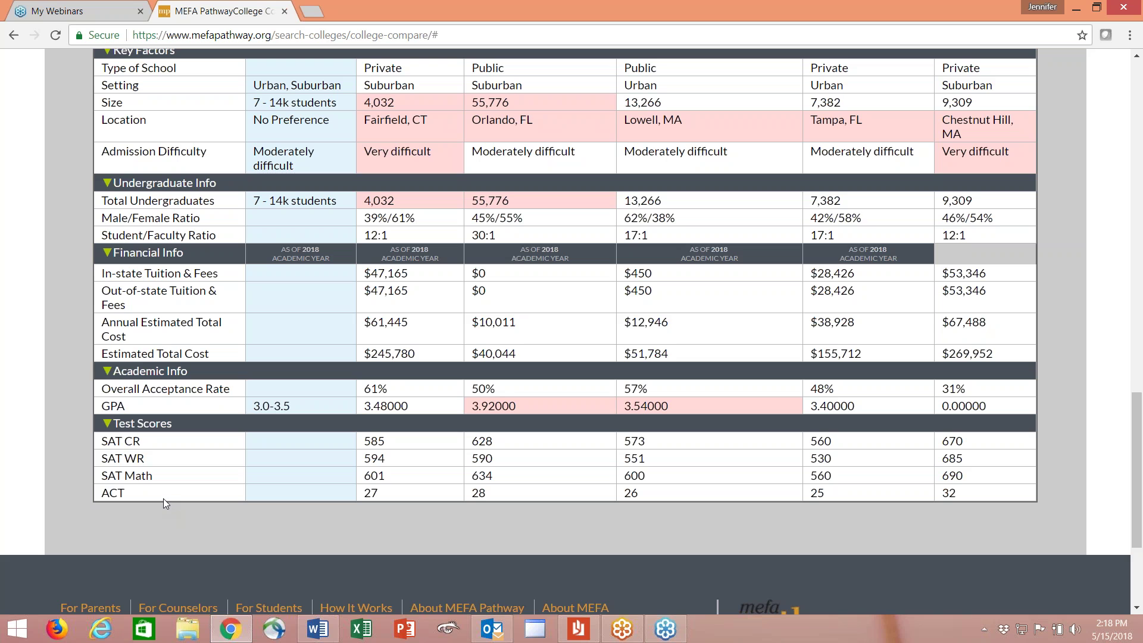
pyautogui.scroll(1, 177, 497)
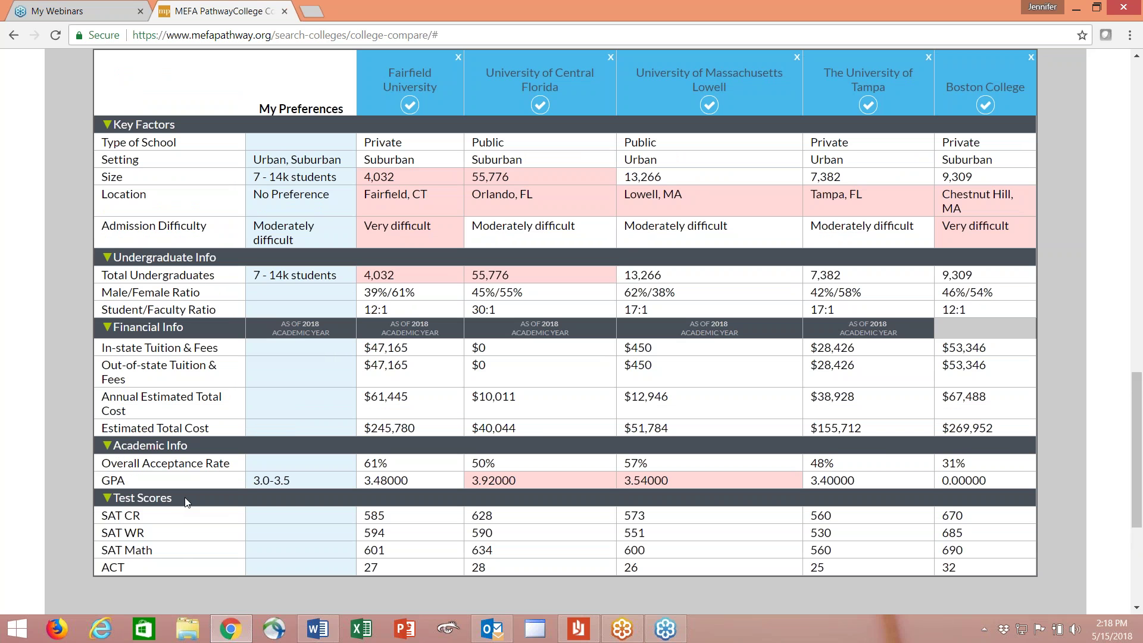
pyautogui.scroll(-1, 231, 464)
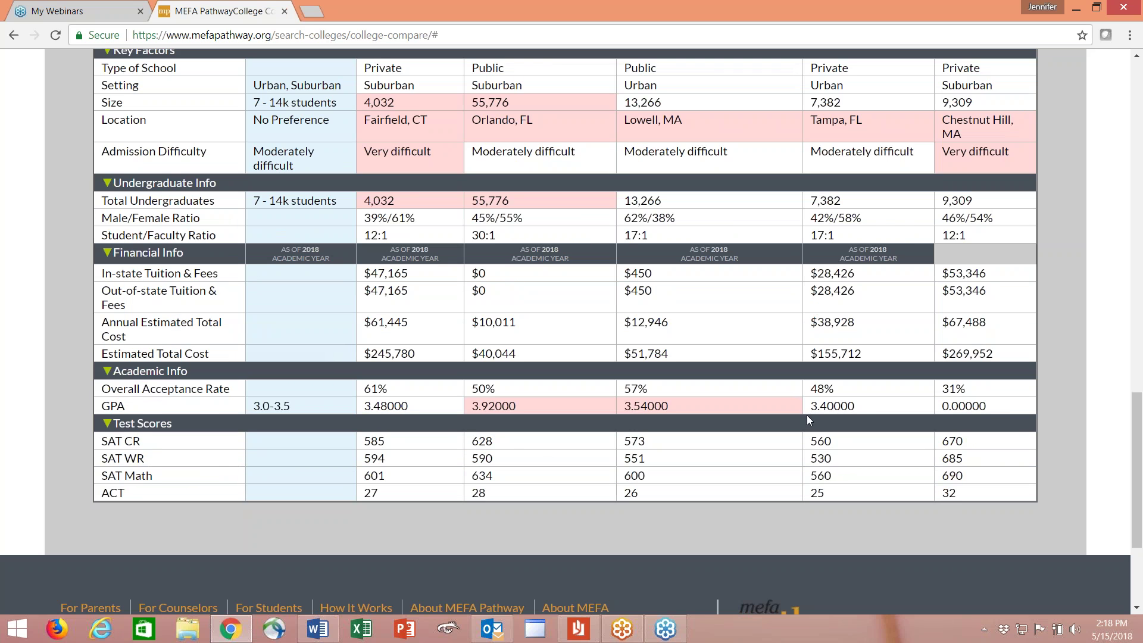
pyautogui.scroll(1, 813, 422)
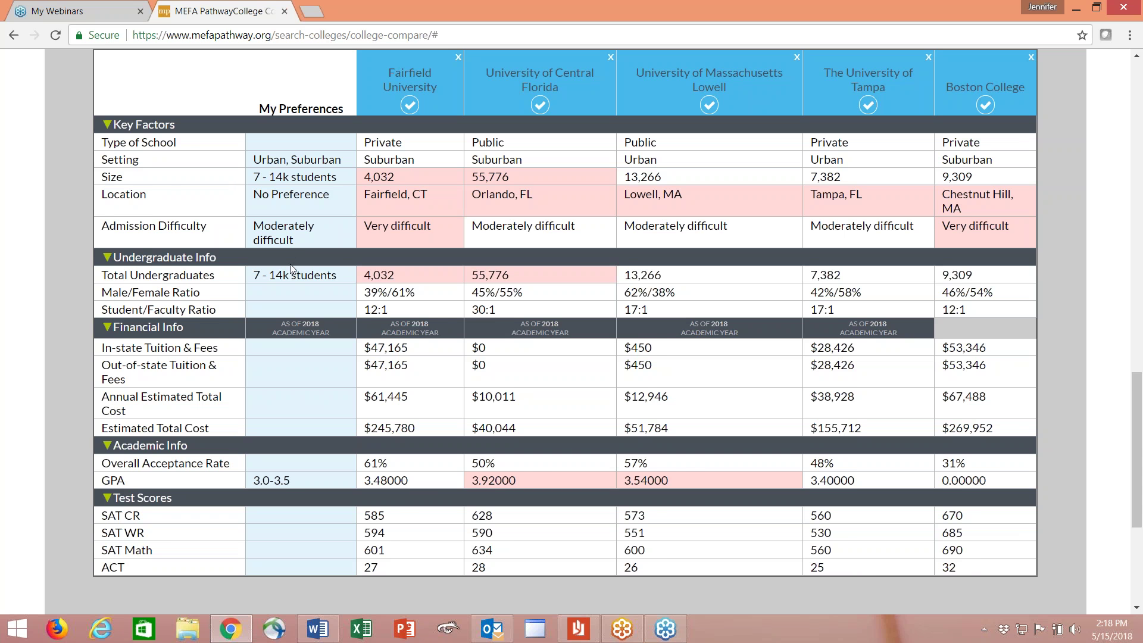
# Save the five-college comparison under the name 5.15.18
pyautogui.scroll(-1, 292, 271)
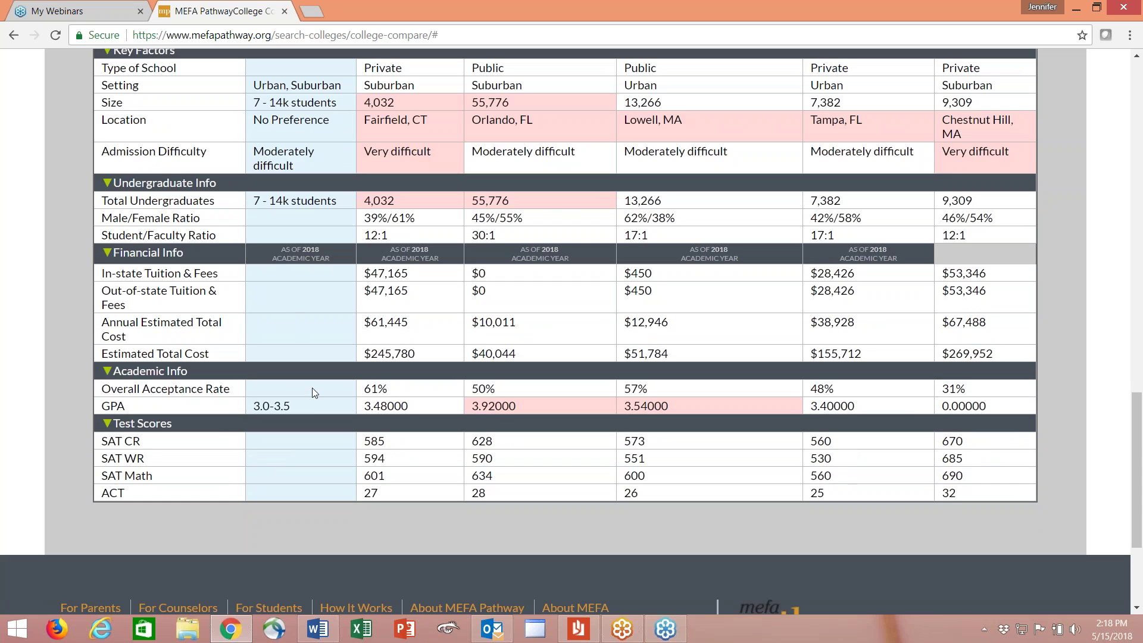
pyautogui.scroll(1, 312, 415)
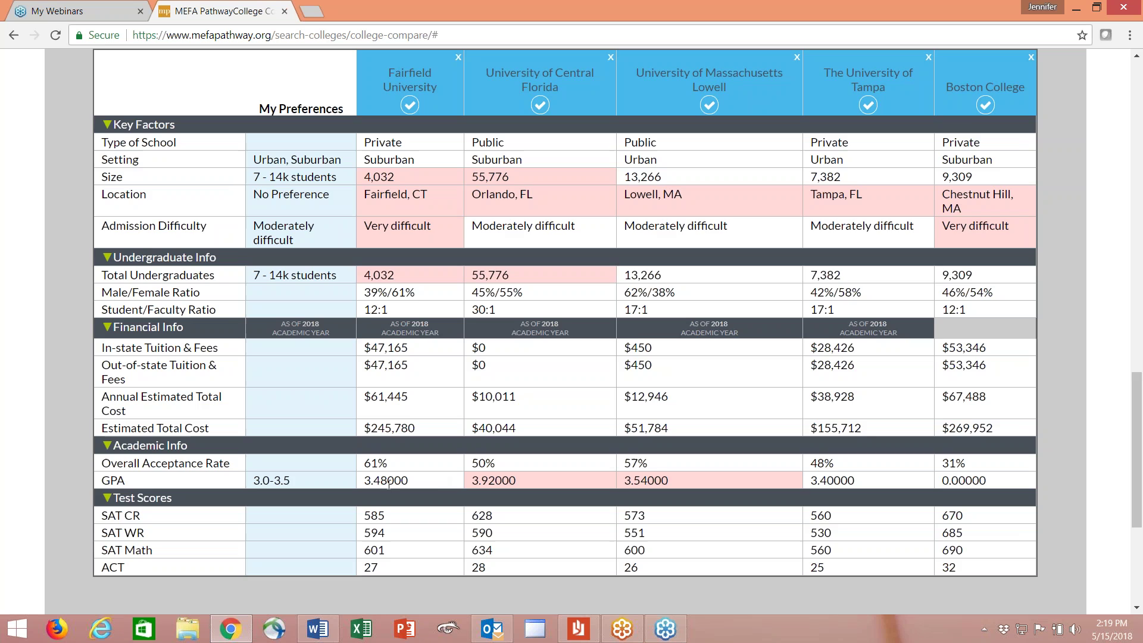
pyautogui.scroll(1, 387, 484)
pyautogui.scroll(1, 566, 333)
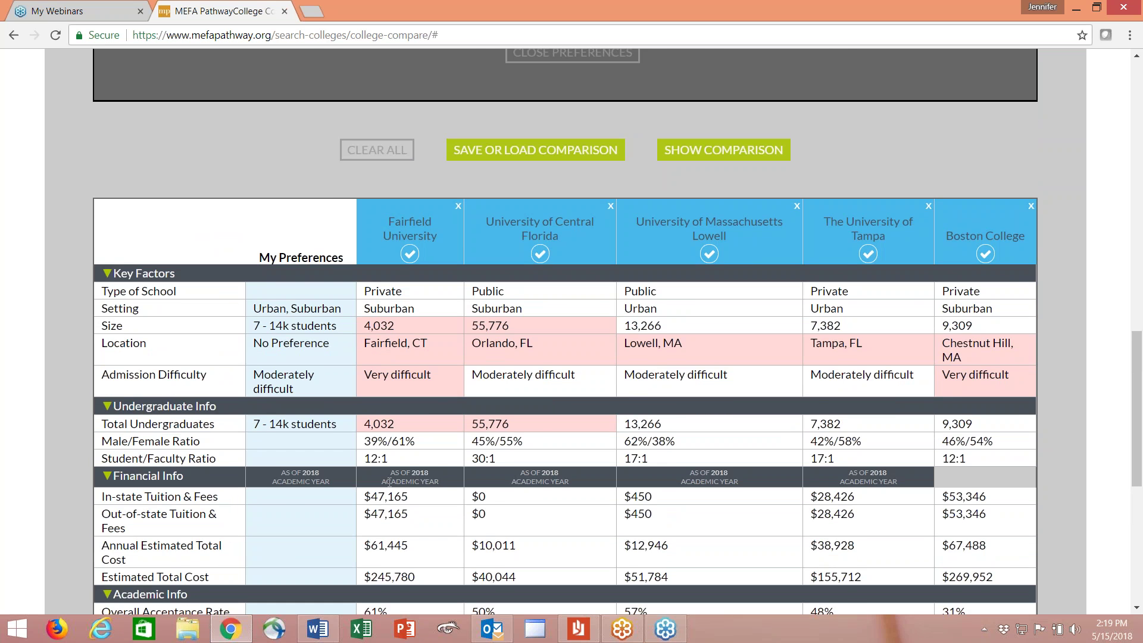
pyautogui.scroll(1, 393, 483)
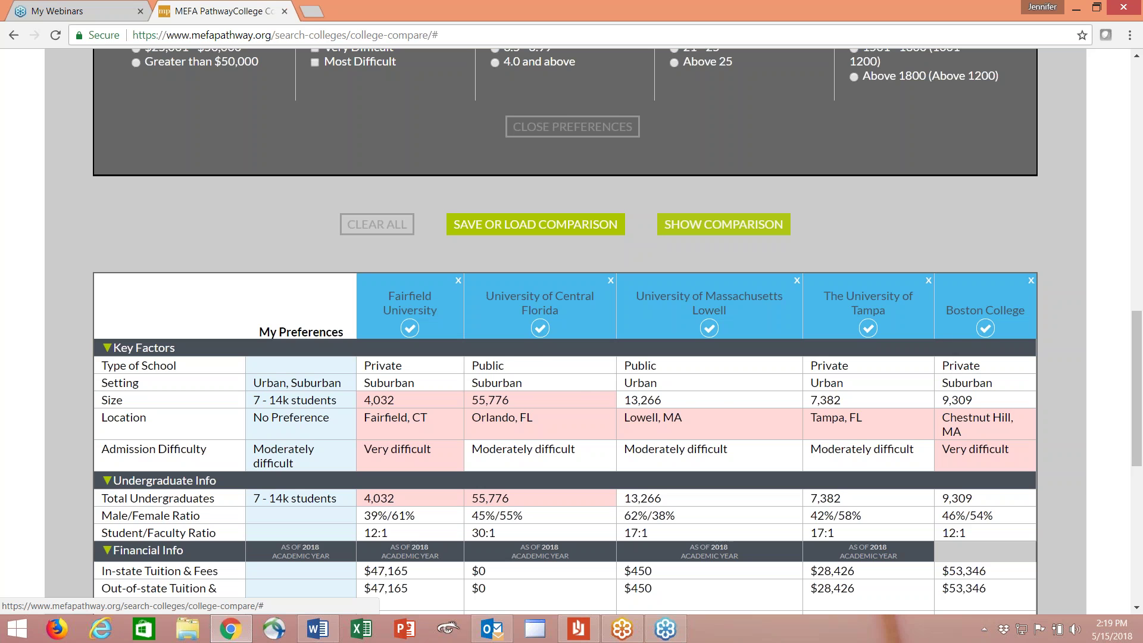
pyautogui.click(535, 224)
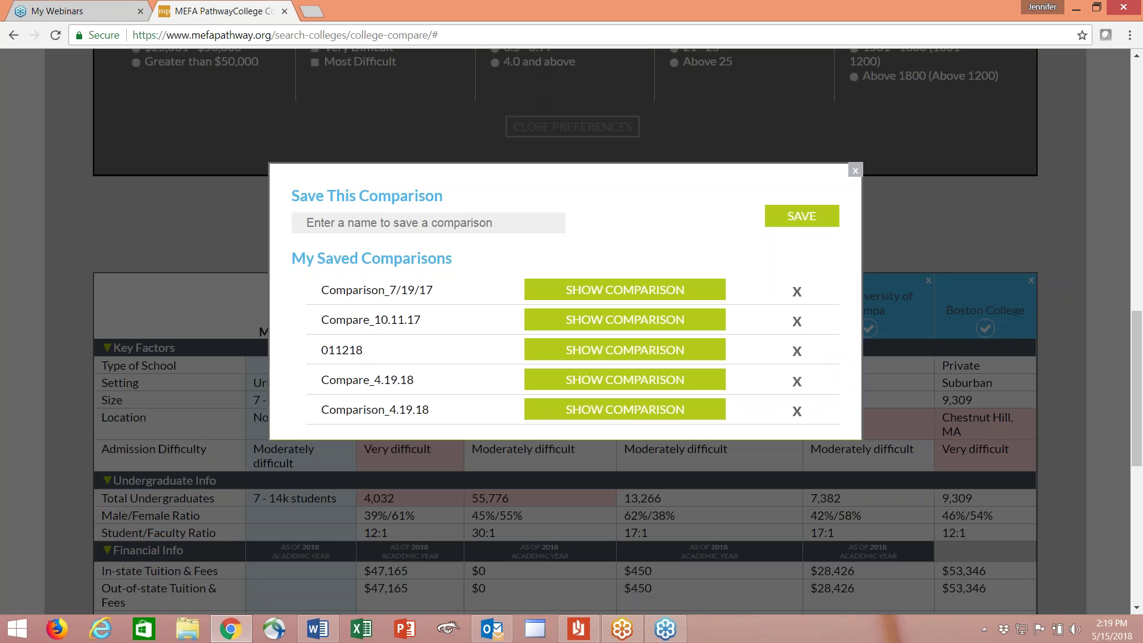
pyautogui.click(535, 223)
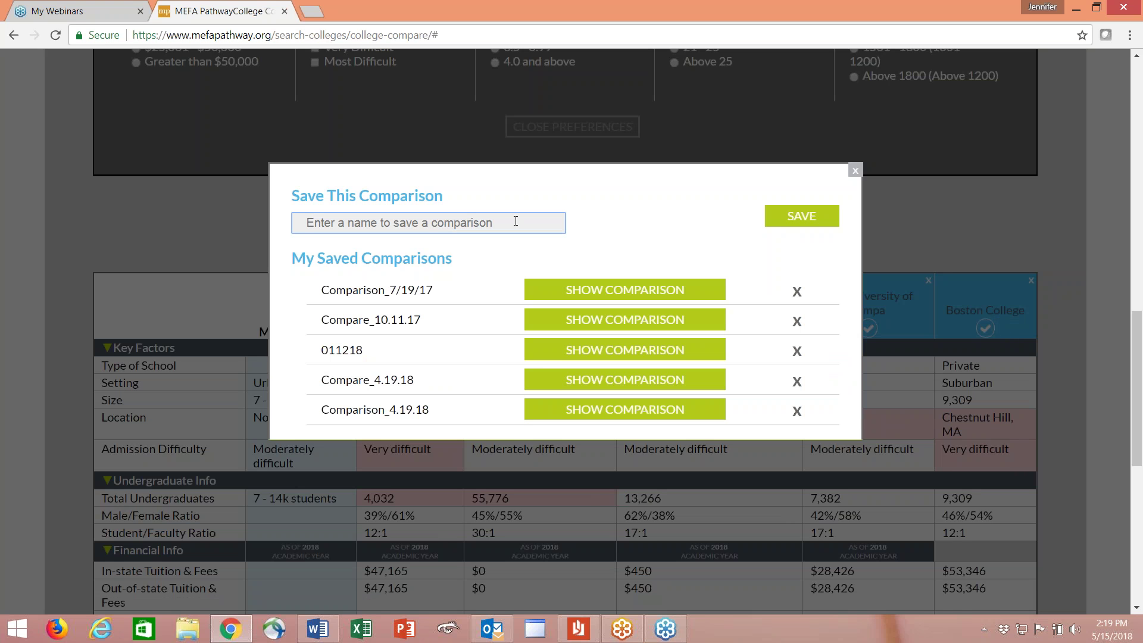
pyautogui.write('5.15.18')
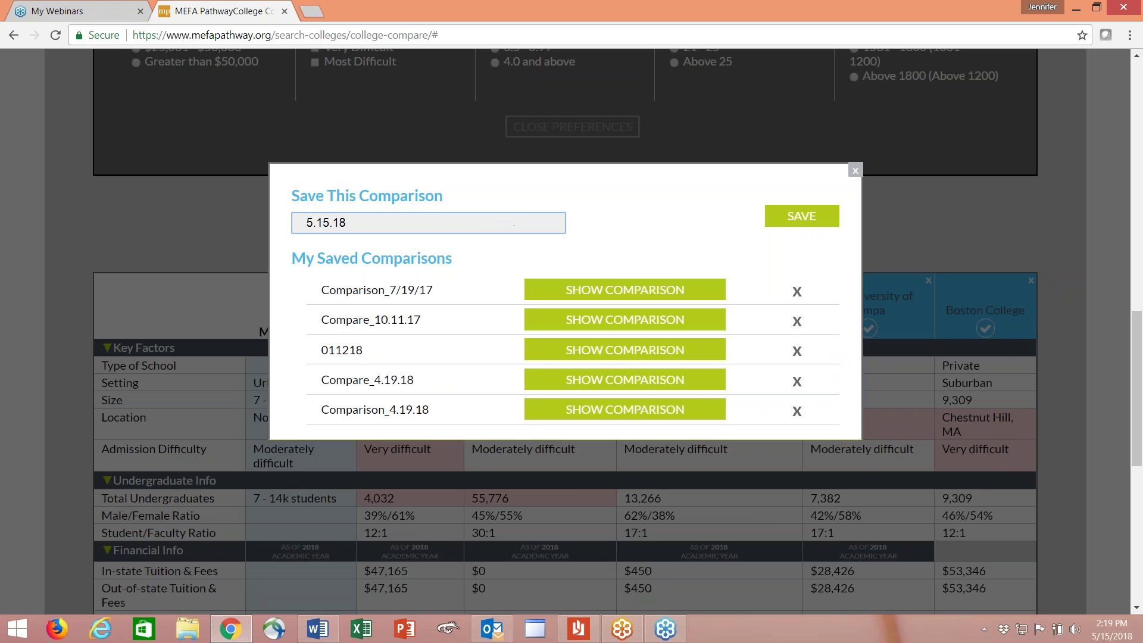
pyautogui.click(798, 216)
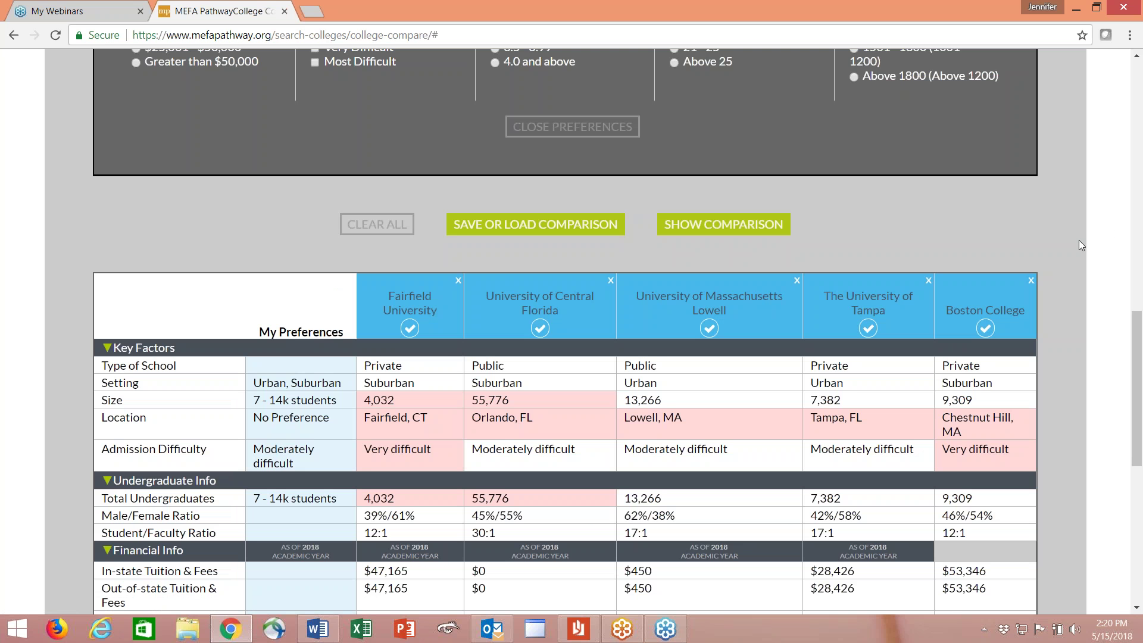
# Review the list of saved comparisons, including 5.15.18, and close it without loading any of them
pyautogui.scroll(-3, 1079, 240)
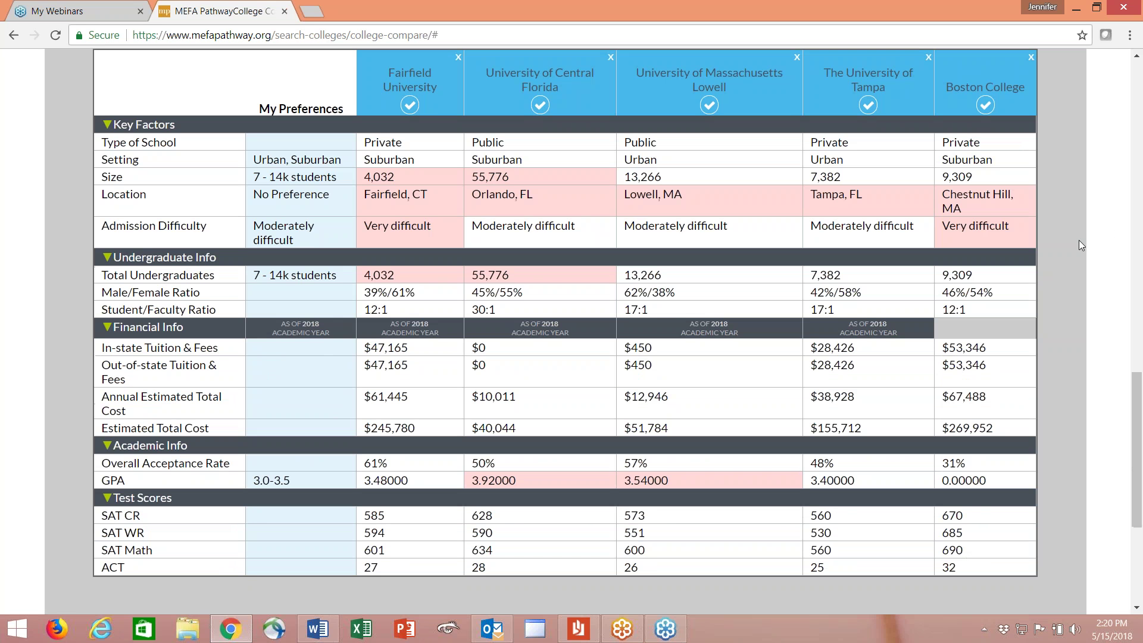
pyautogui.scroll(2, 630, 165)
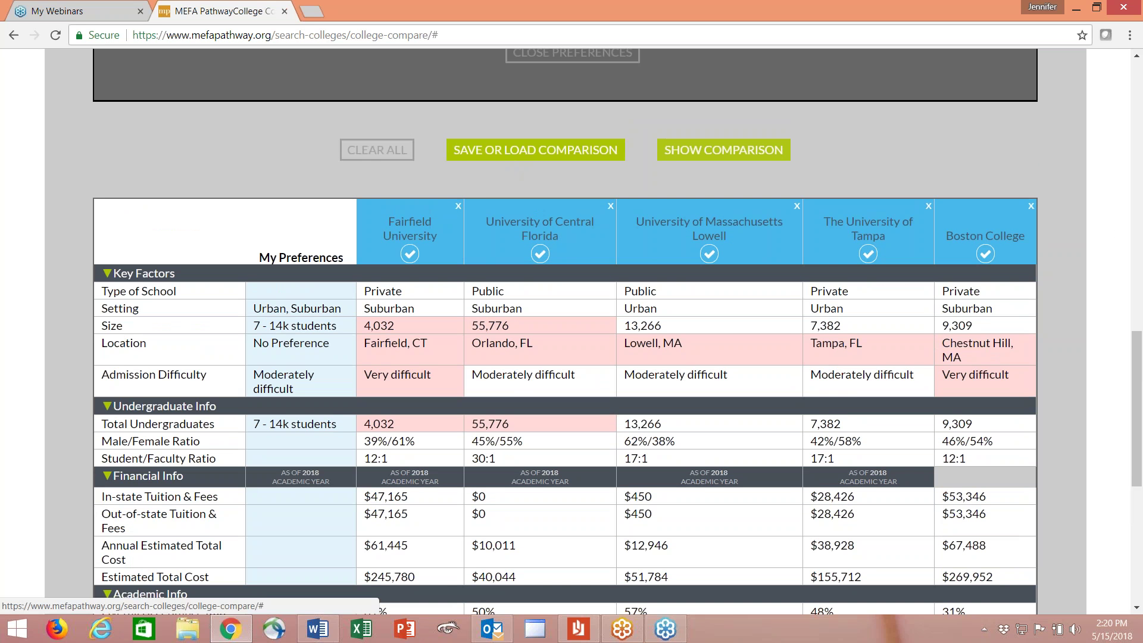
pyautogui.click(536, 150)
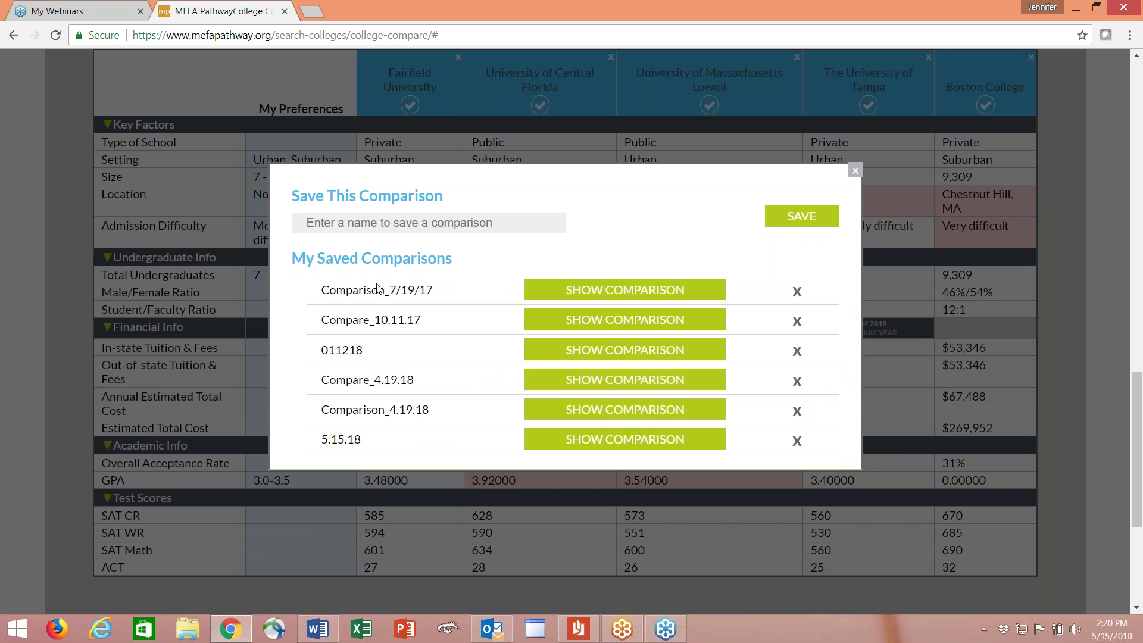
pyautogui.click(855, 170)
# Return to the start of the College Compare page and switch to Contact Info Slide.pdf in Reader
pyautogui.scroll(10, 1040, 237)
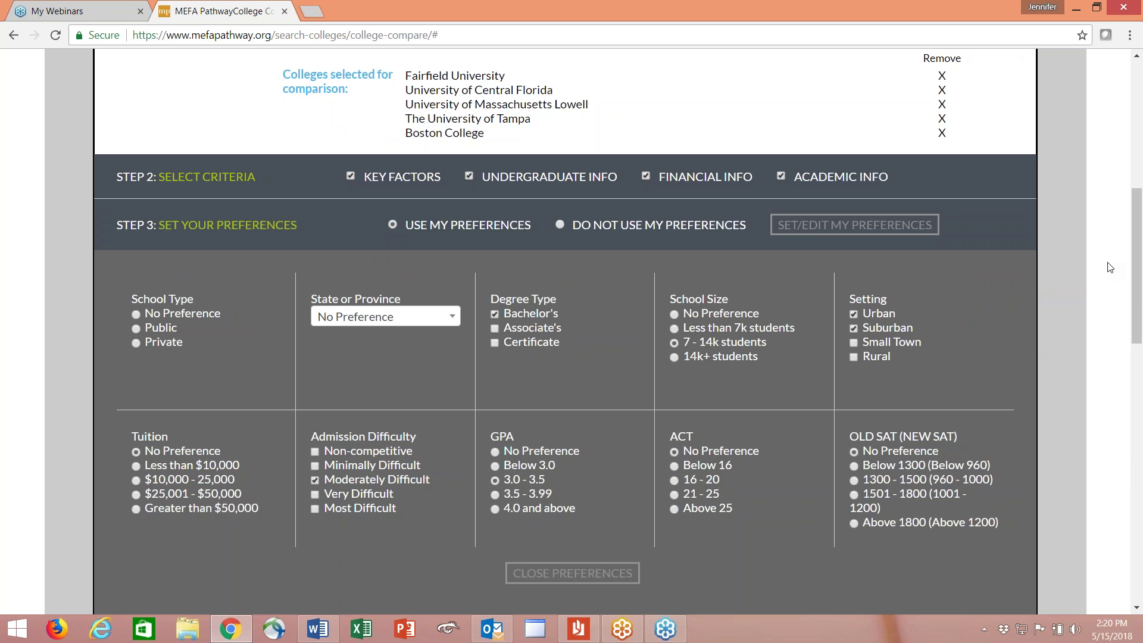
pyautogui.scroll(6, 1110, 268)
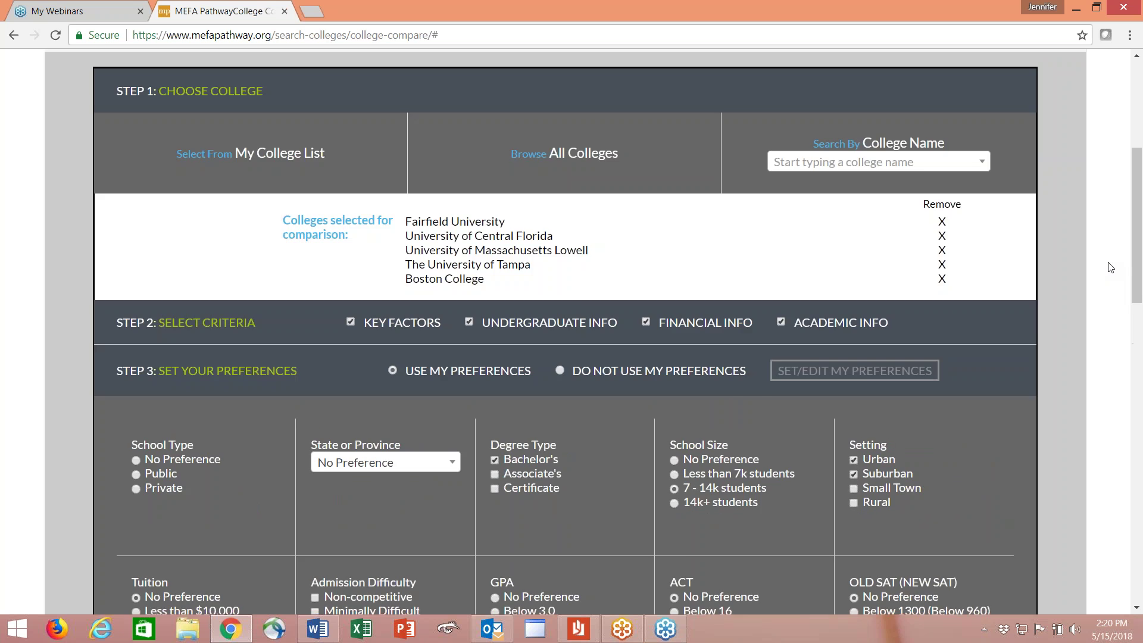
pyautogui.scroll(1, 1110, 267)
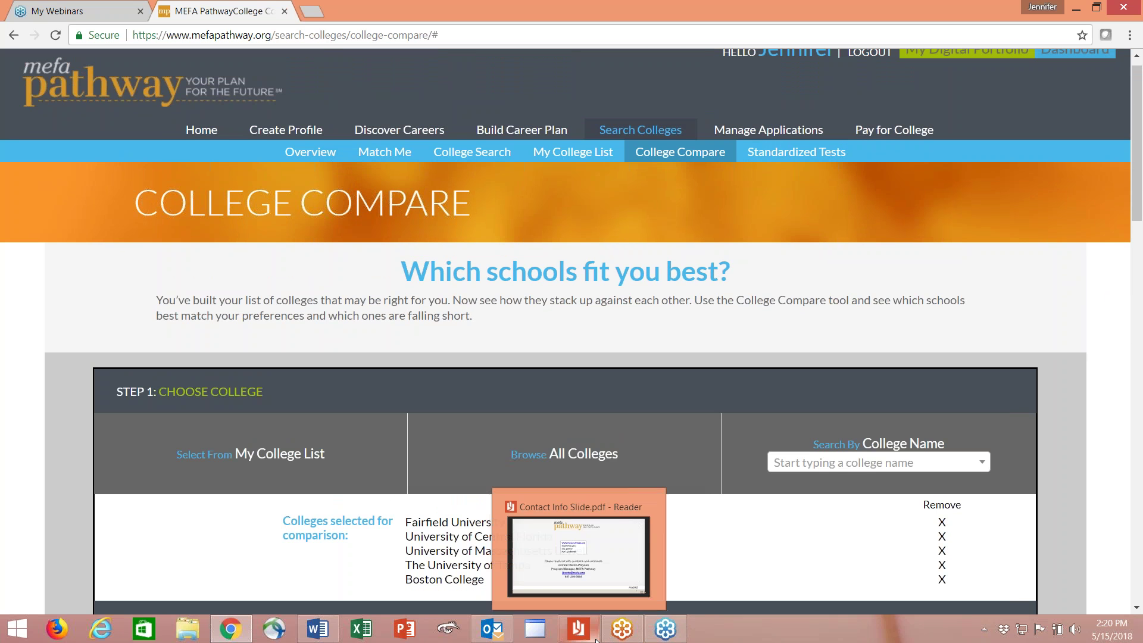
pyautogui.moveTo(623, 631)
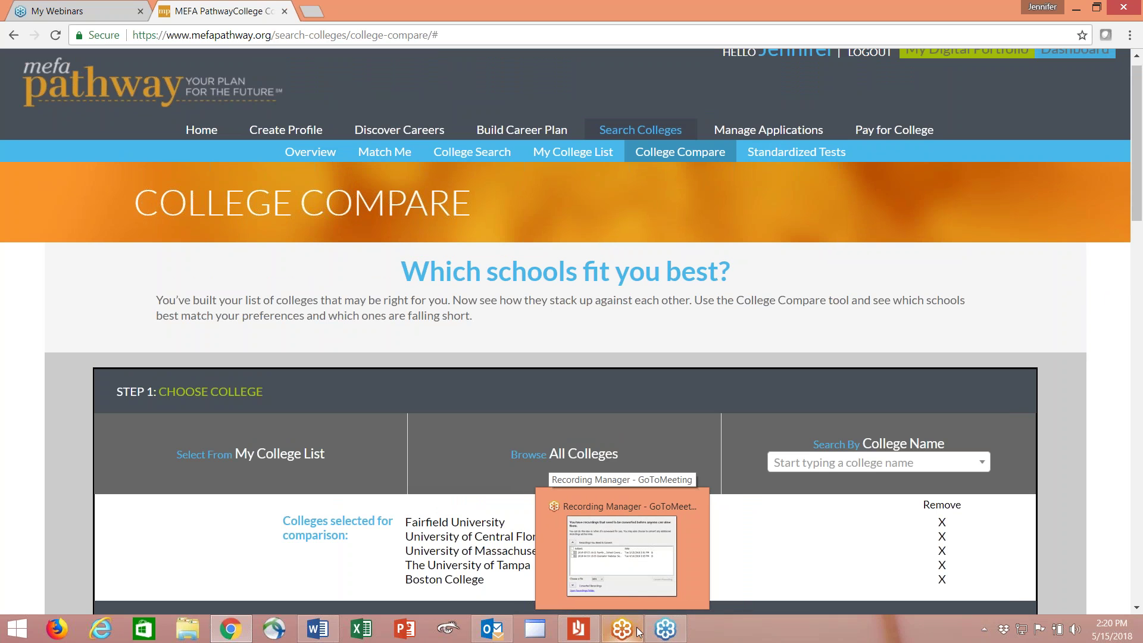
pyautogui.click(565, 632)
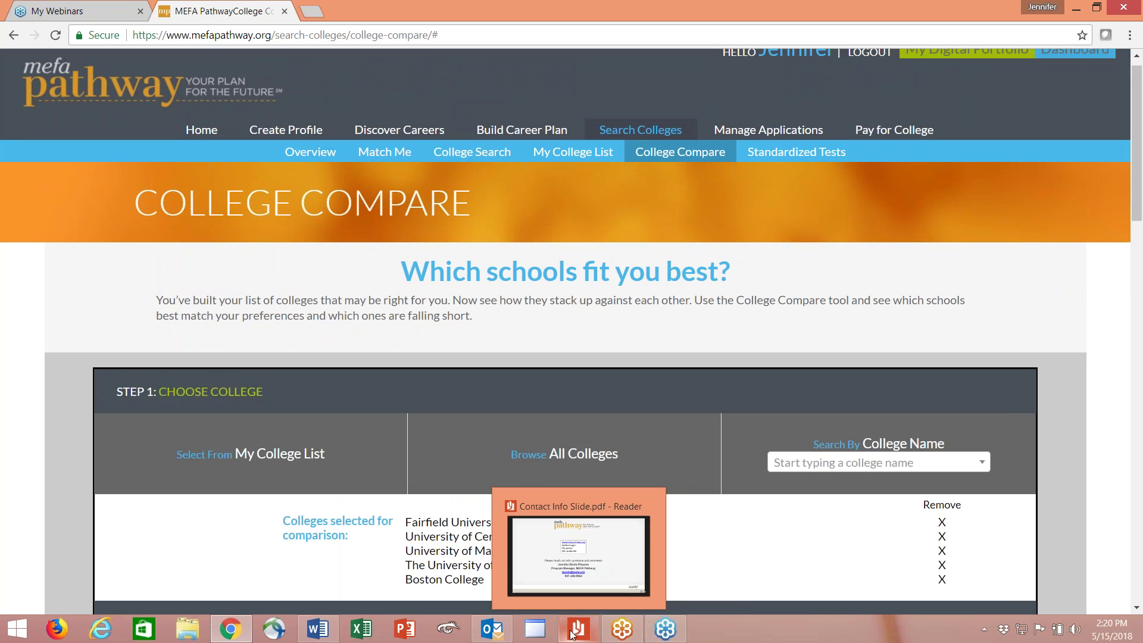